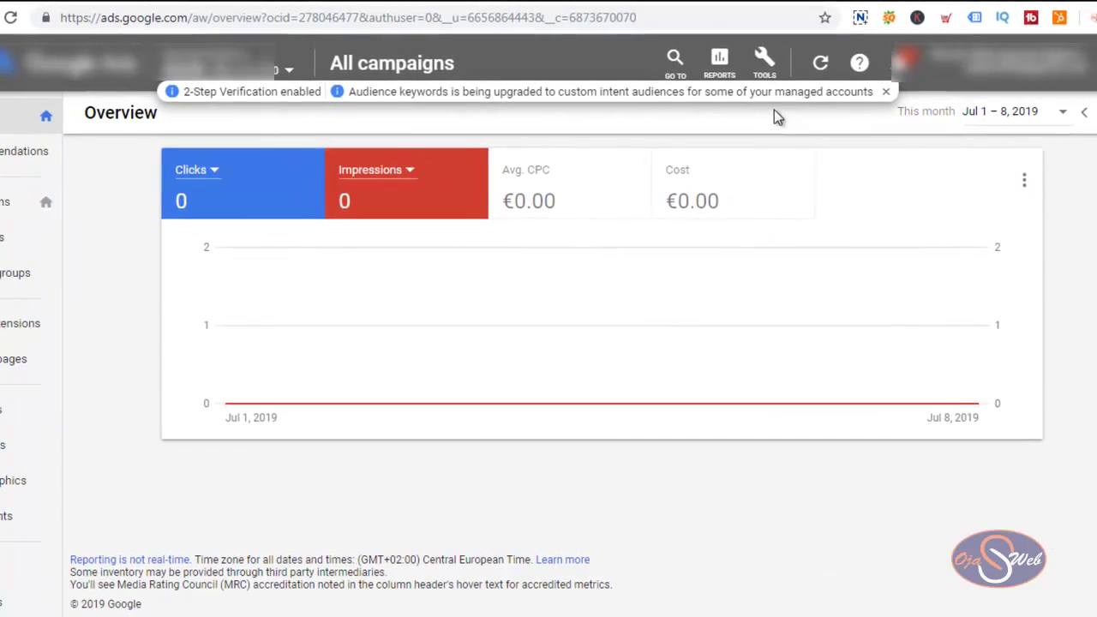
# From Tools > Conversions, start a new conversion action to see Website, App, Phone calls and Import
pyautogui.click(778, 82)
pyautogui.click(596, 155)
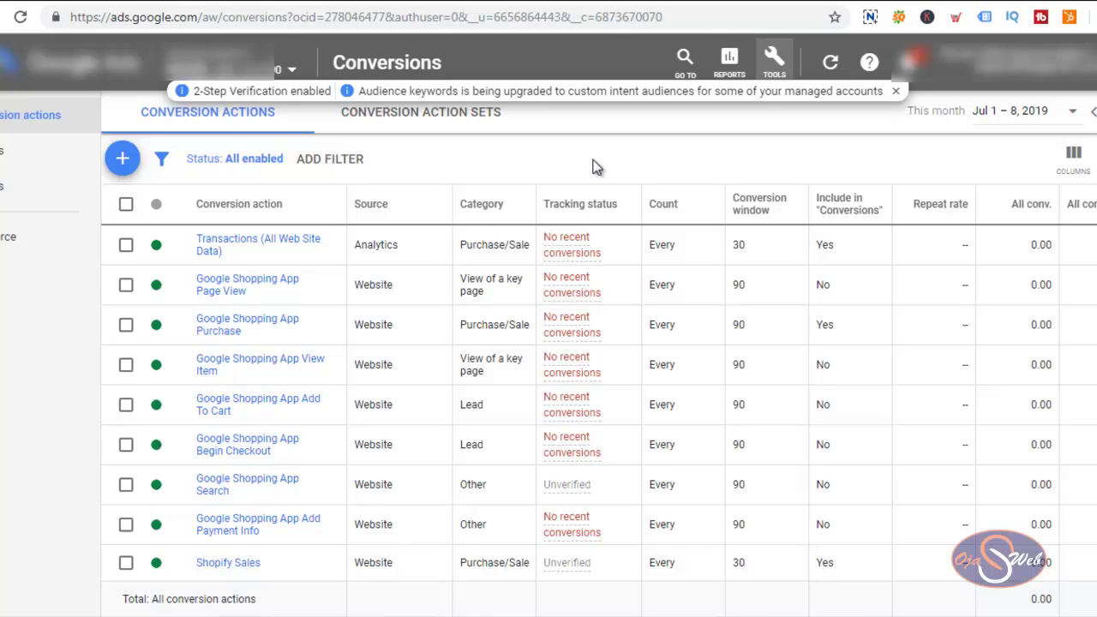
pyautogui.click(123, 160)
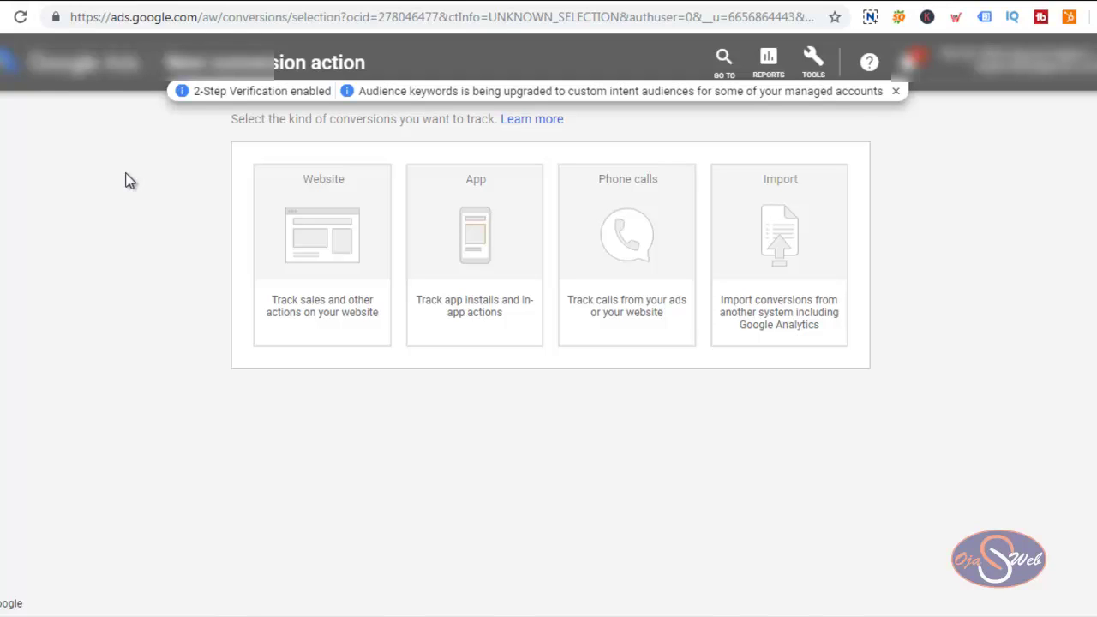
# Choose Website tracking with the Purchase category and name the action 'Shopify Conversions'
pyautogui.click(294, 233)
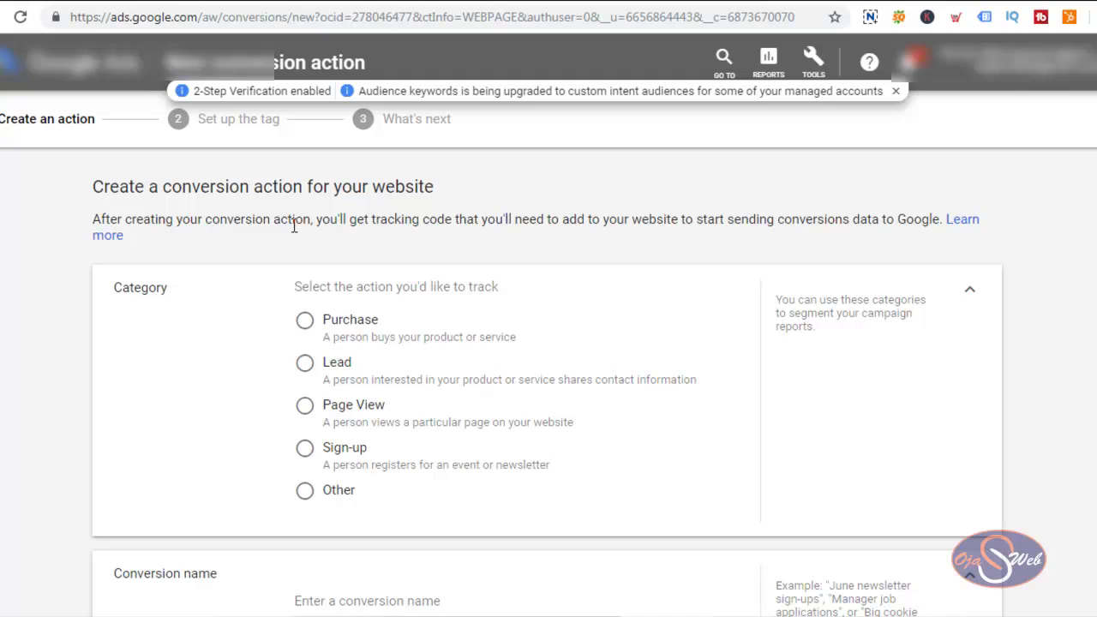
pyautogui.click(304, 319)
pyautogui.scroll(-3, 260, 310)
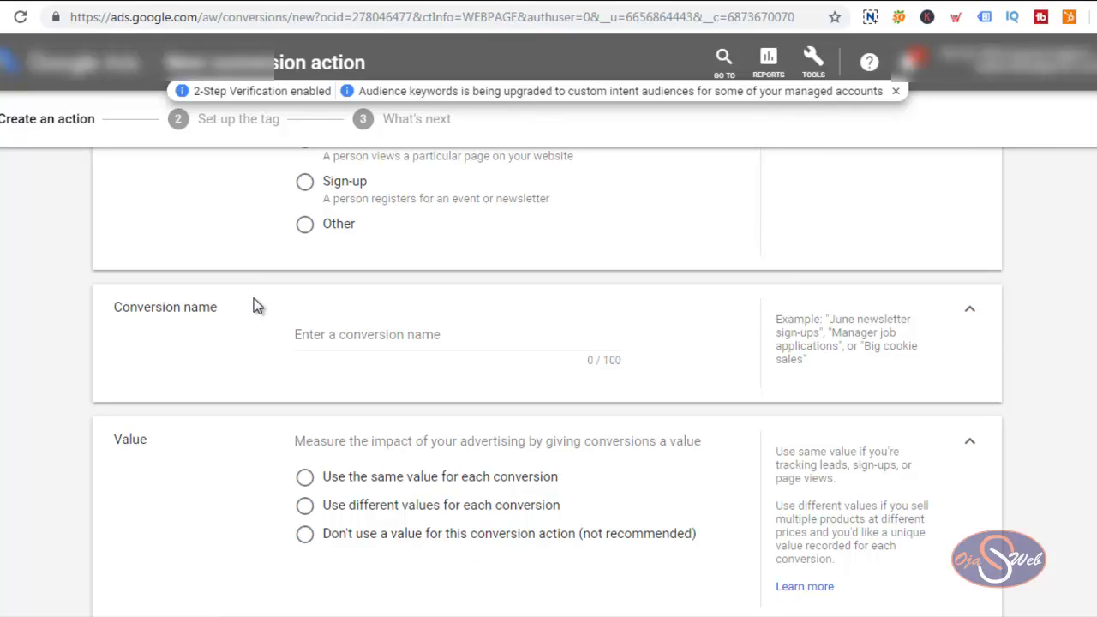
pyautogui.click(323, 336)
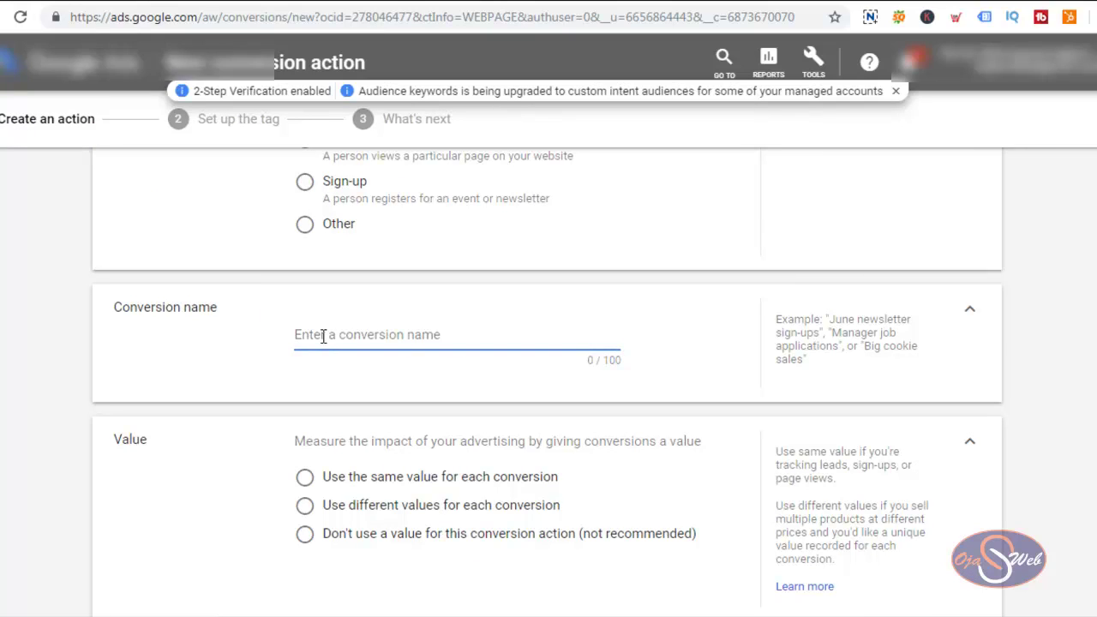
pyautogui.write('Shopify Con')
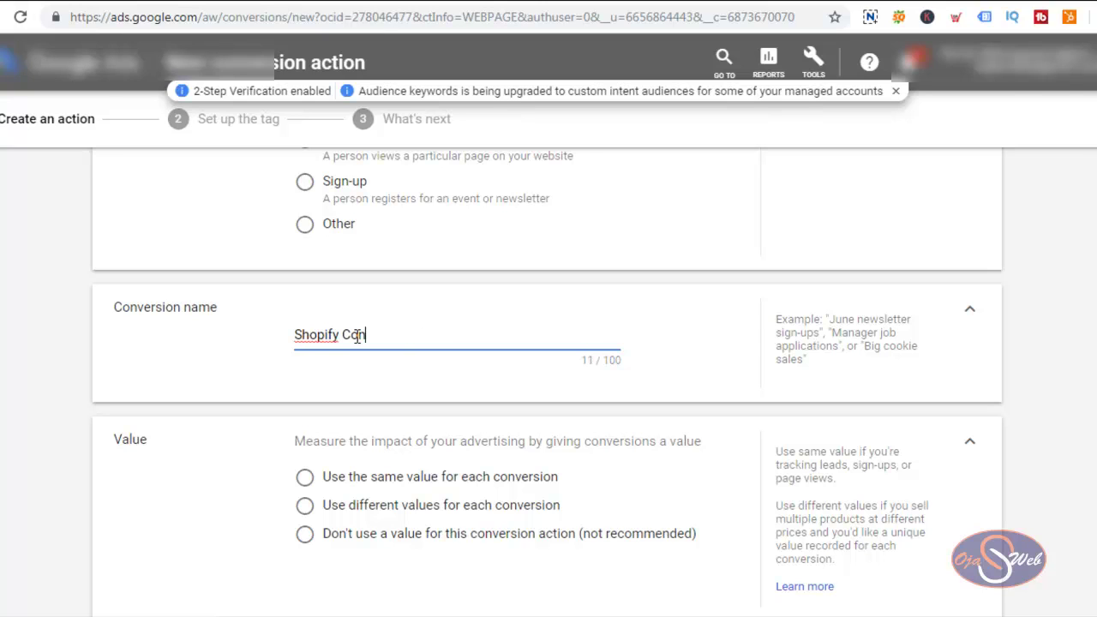
pyautogui.write('versions')
pyautogui.scroll(-1, 354, 329)
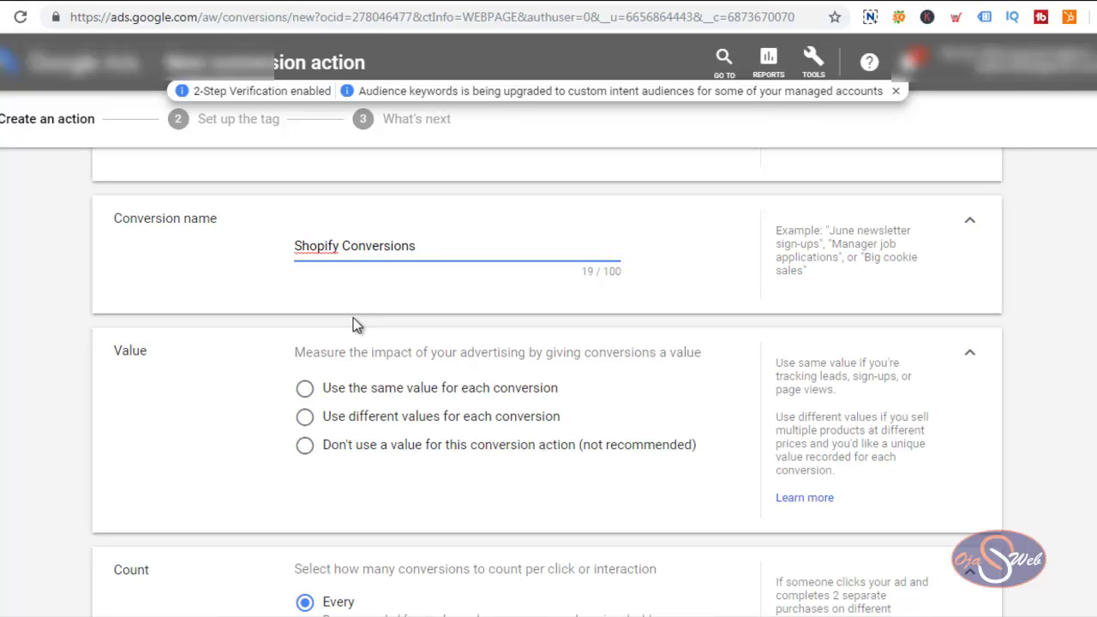
# Select 'Use different values for each conversion', keeping the default value of 1 EUR
pyautogui.scroll(-2, 353, 323)
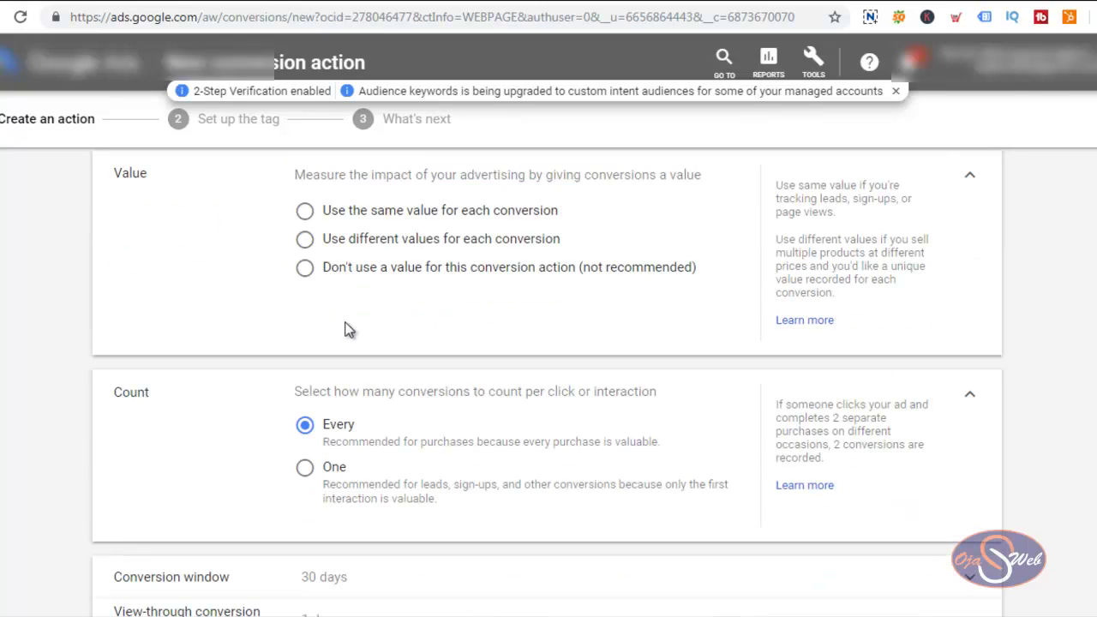
pyautogui.click(305, 240)
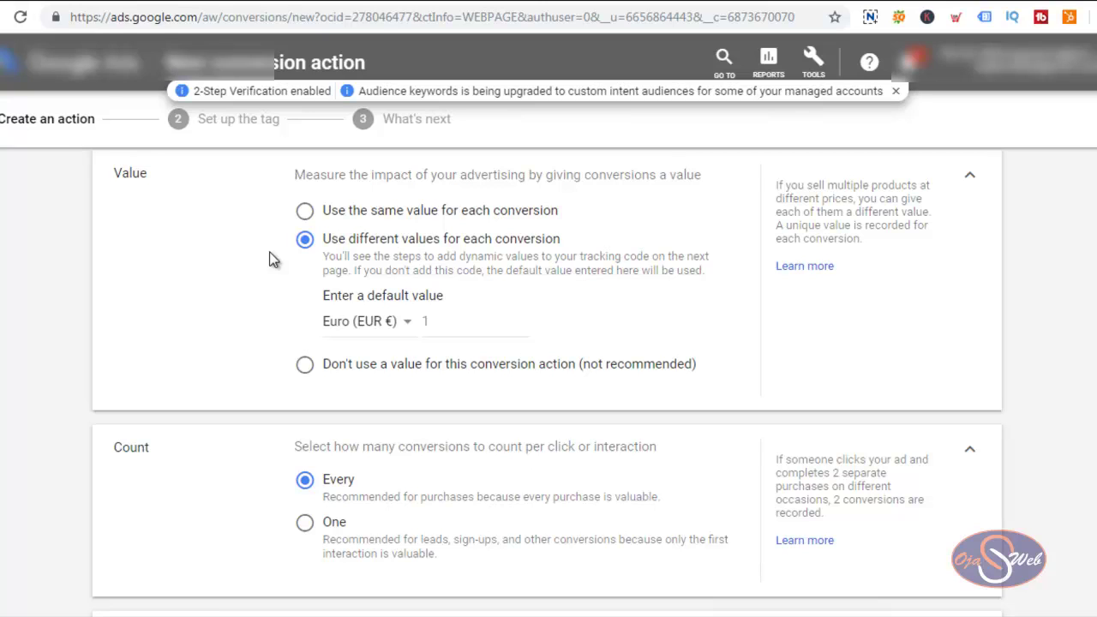
pyautogui.scroll(-1, 264, 264)
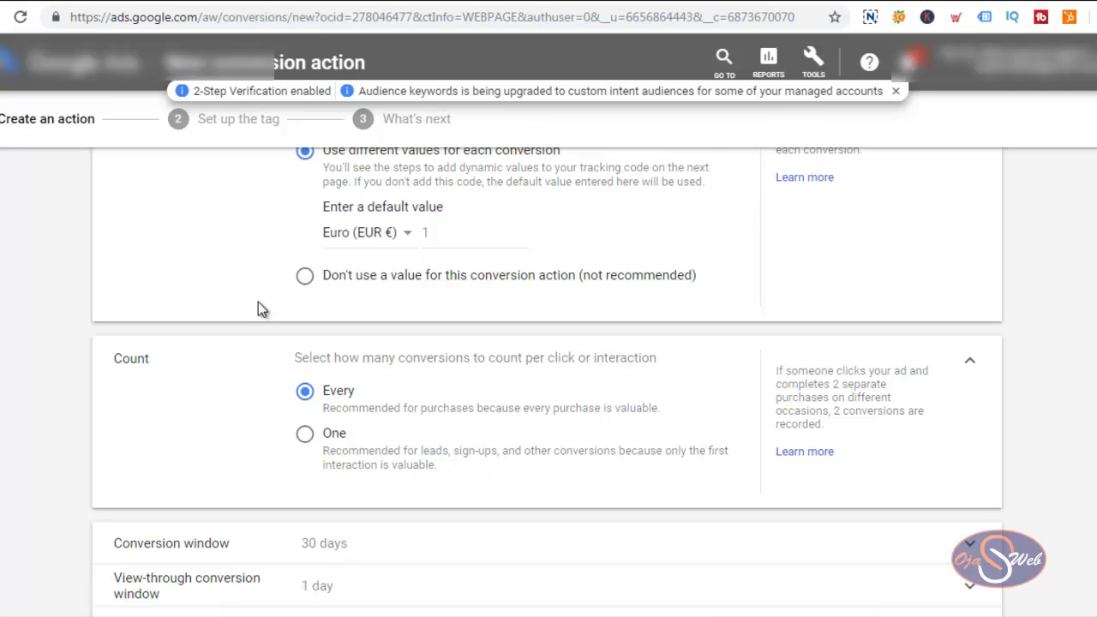
pyautogui.scroll(-2, 254, 310)
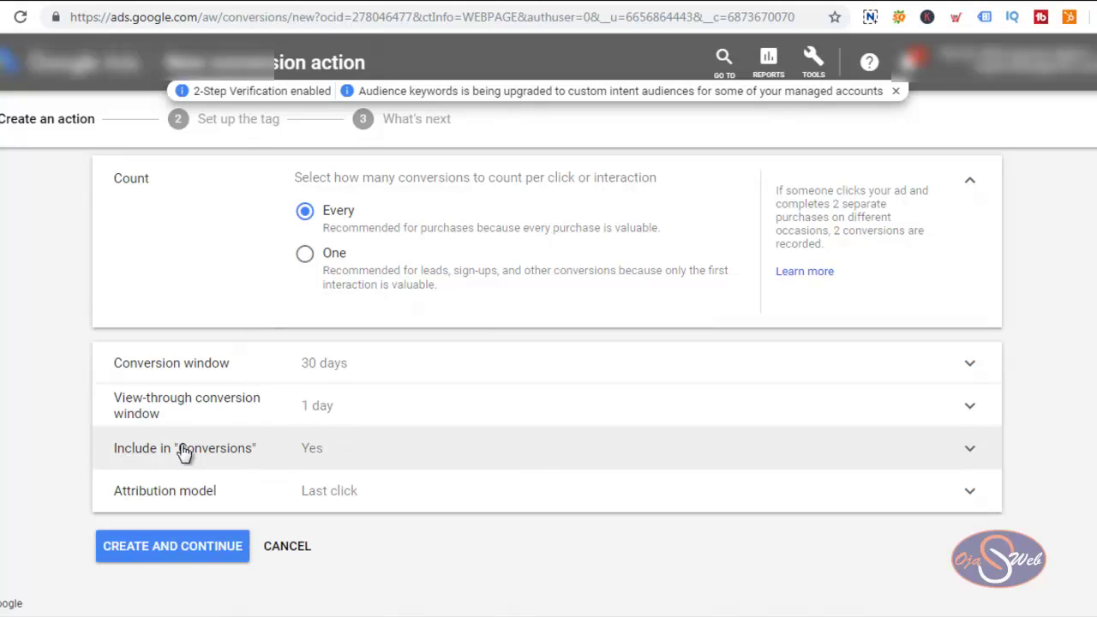
# Create the action, choose to install the tag yourself, and select the global site tag code
pyautogui.click(161, 549)
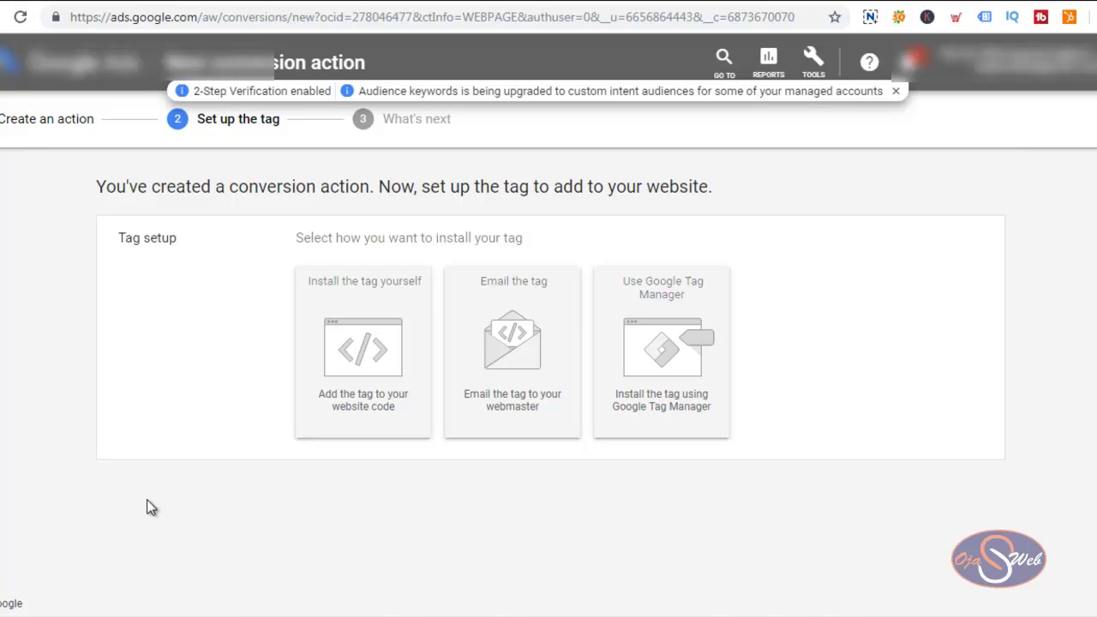
pyautogui.click(362, 354)
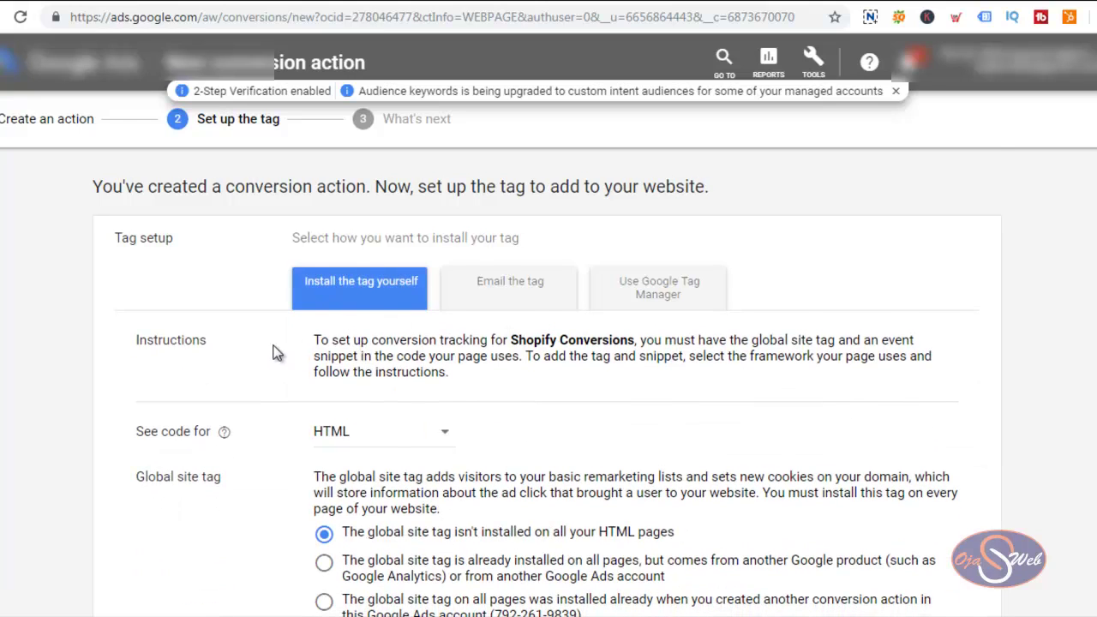
pyautogui.scroll(-2, 317, 287)
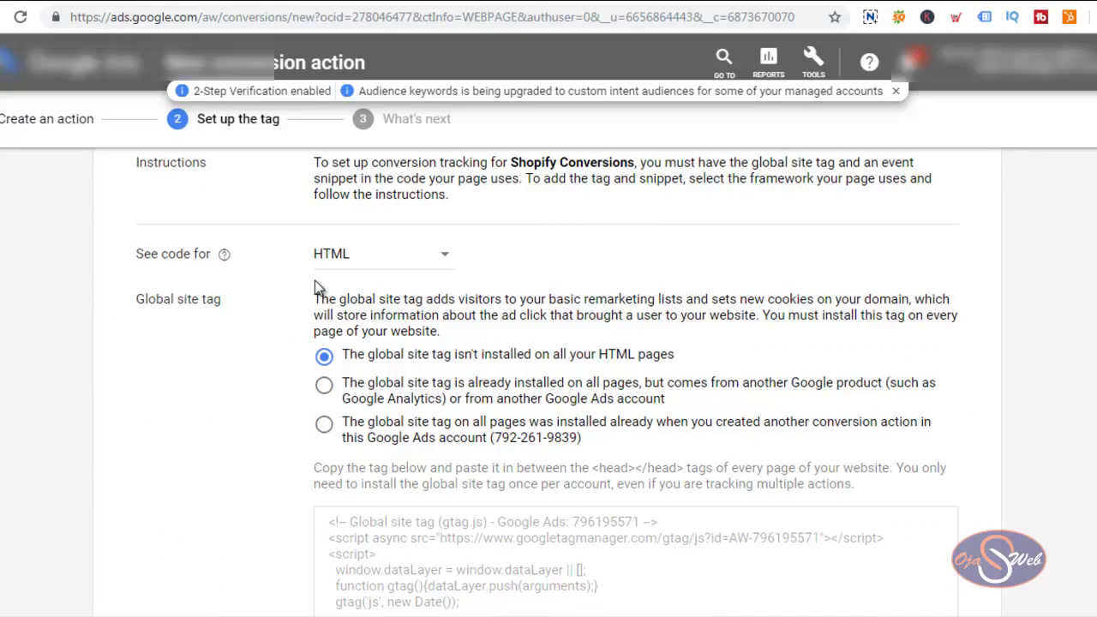
pyautogui.scroll(-1, 391, 455)
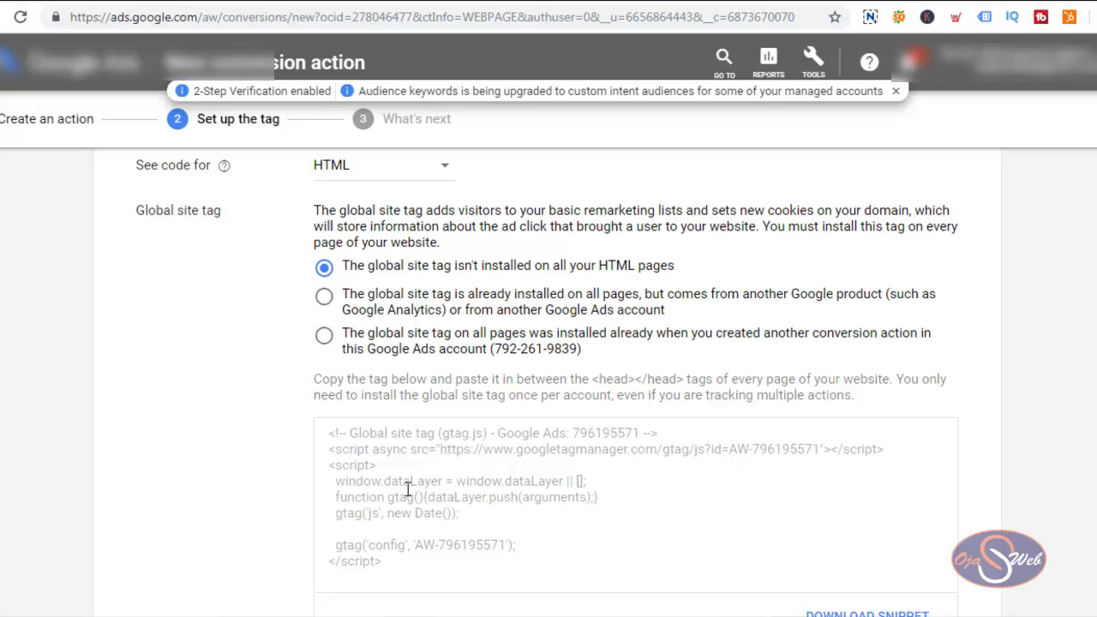
pyautogui.click(407, 489)
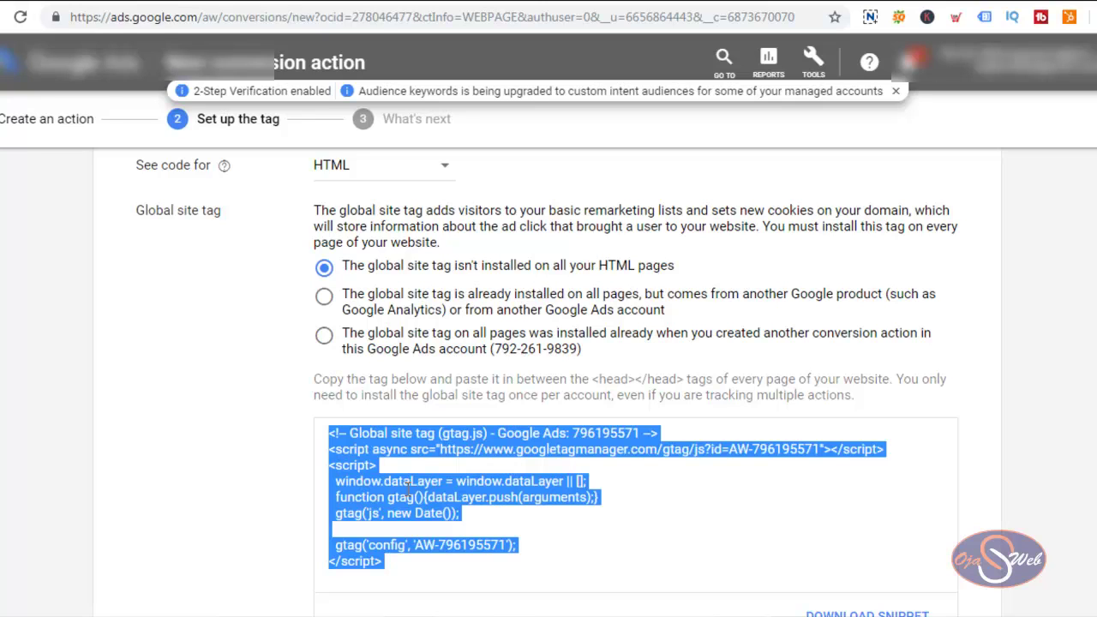
pyautogui.rightClick(407, 486)
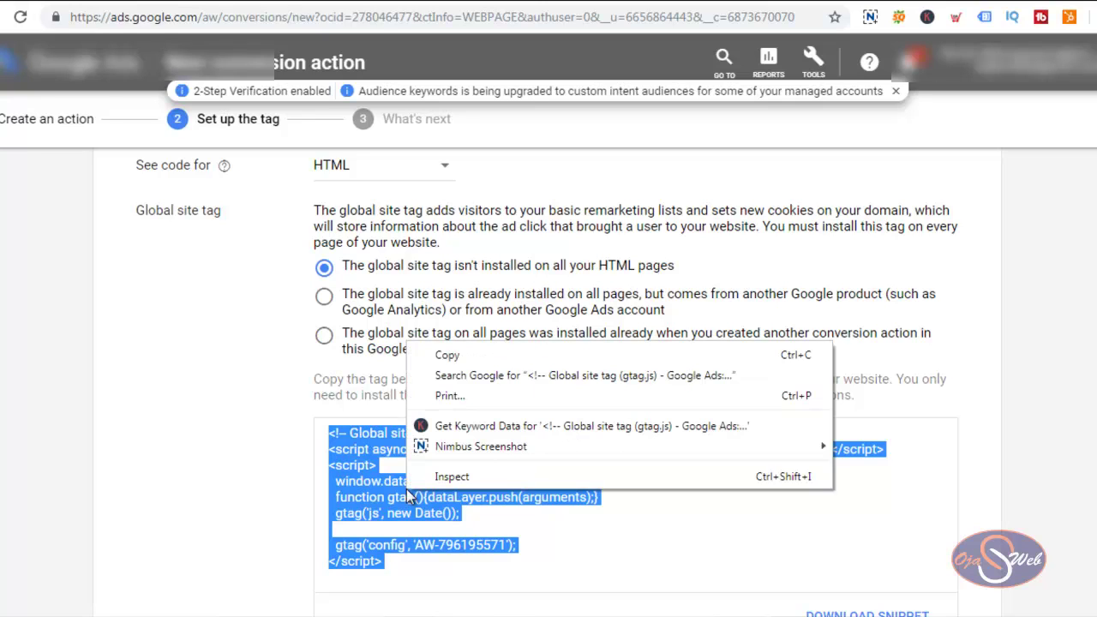
# Copy the global site tag, then go to Shopify's Online Store themes, where Motion is live
pyautogui.click(448, 356)
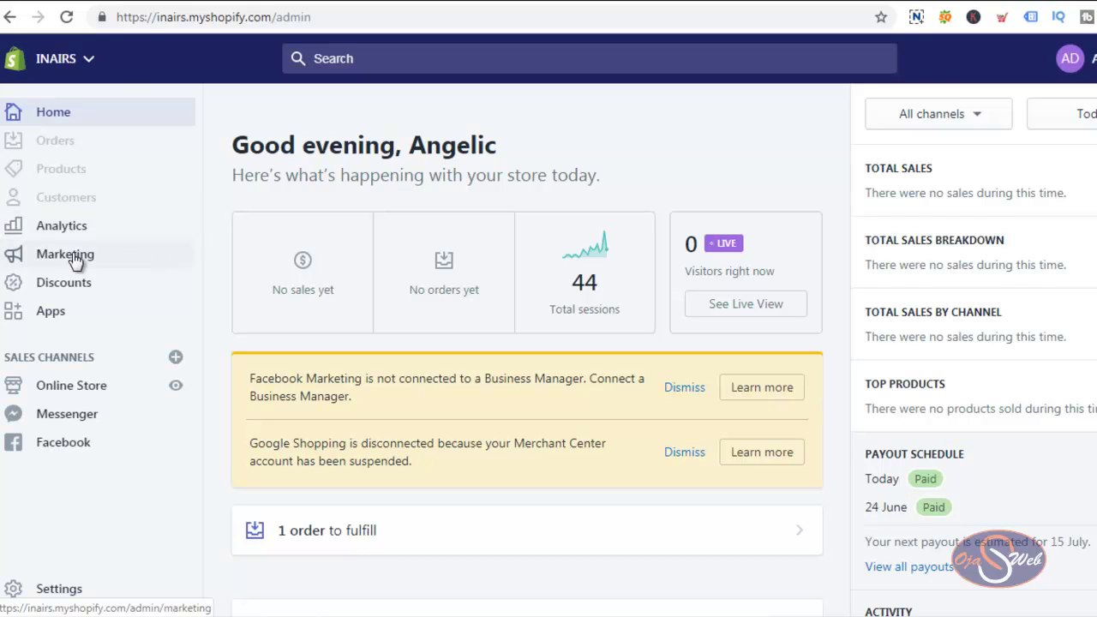
pyautogui.click(72, 387)
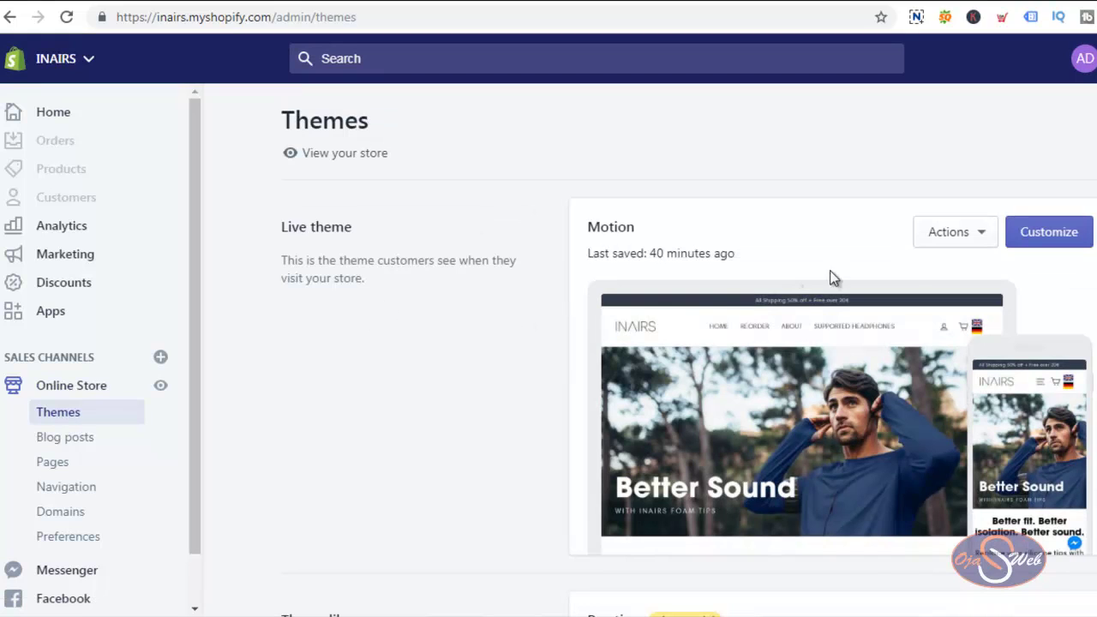
# Open the Motion theme's code editor and open Layout/theme.liquid by searching 'theme.liquid'
pyautogui.click(984, 237)
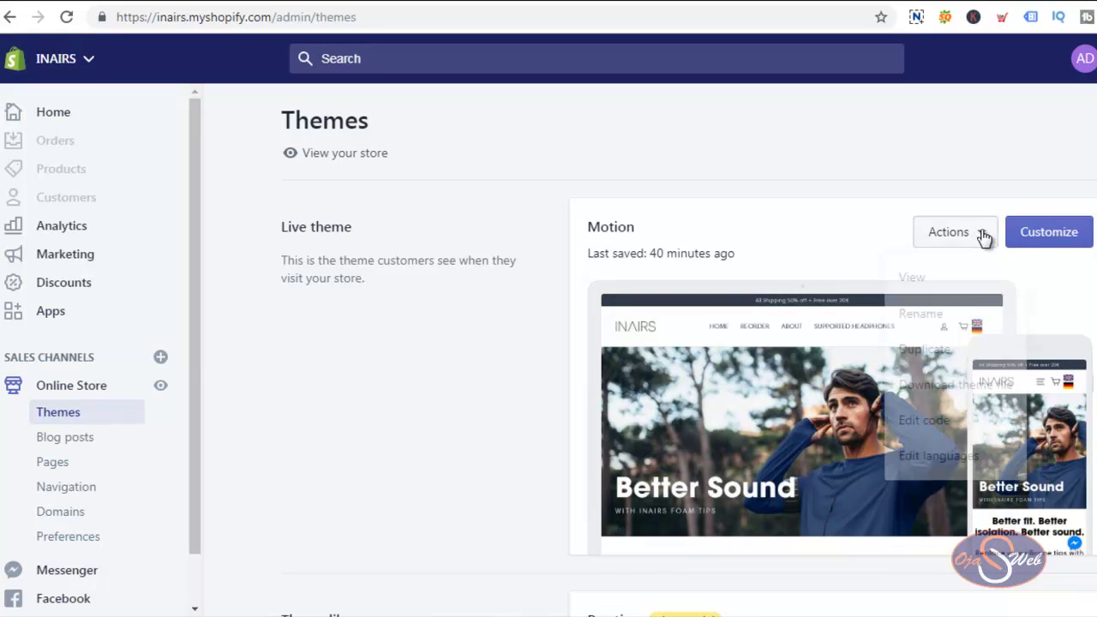
pyautogui.click(924, 422)
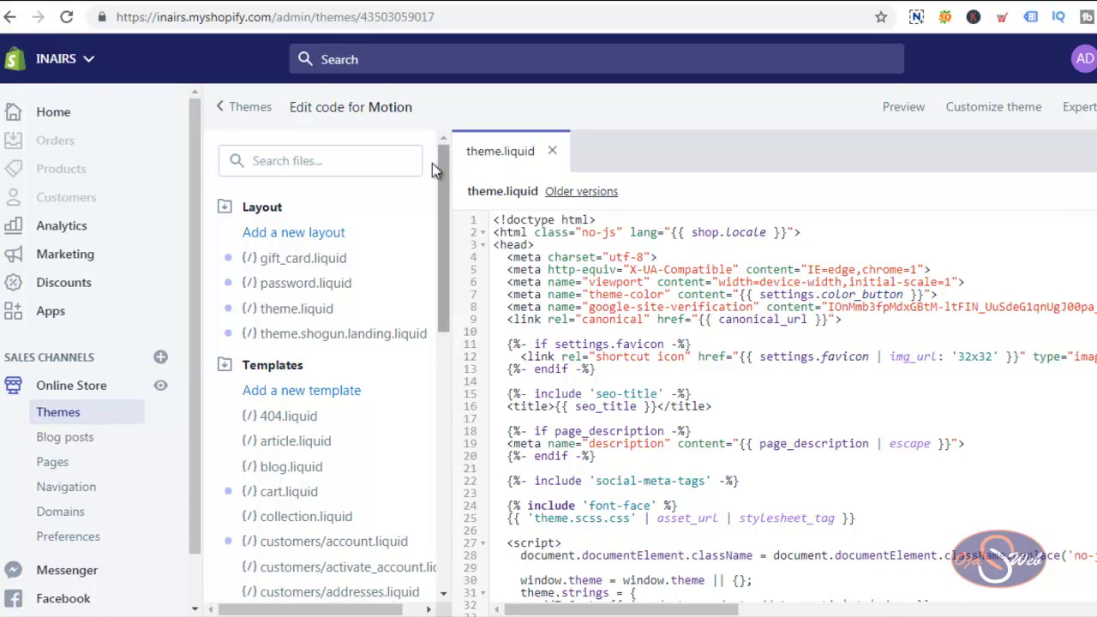
pyautogui.click(352, 163)
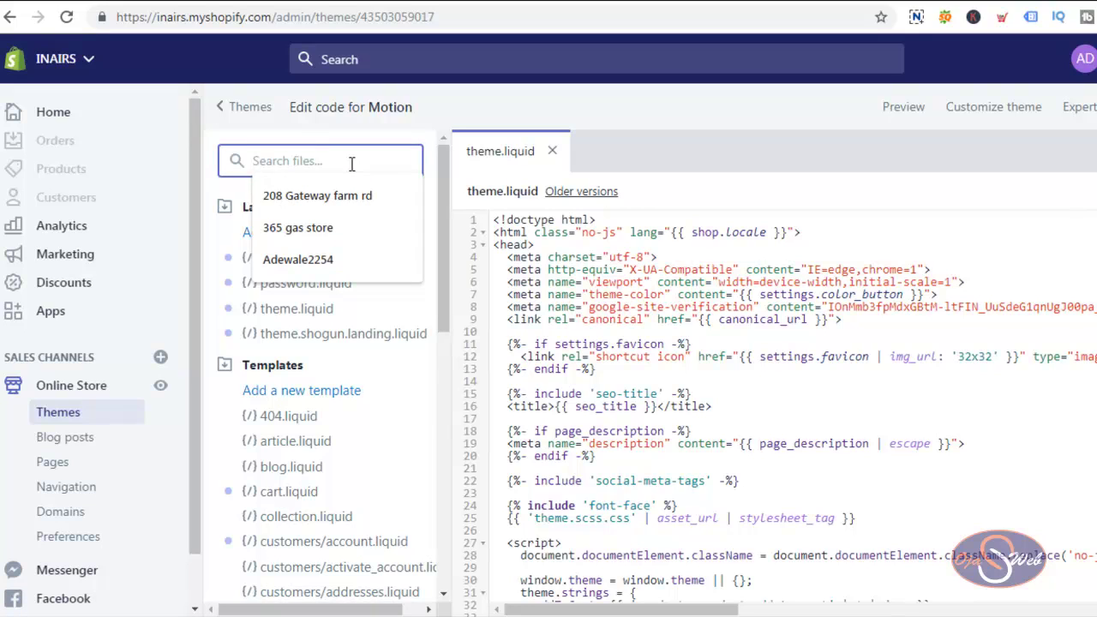
pyautogui.write('theme')
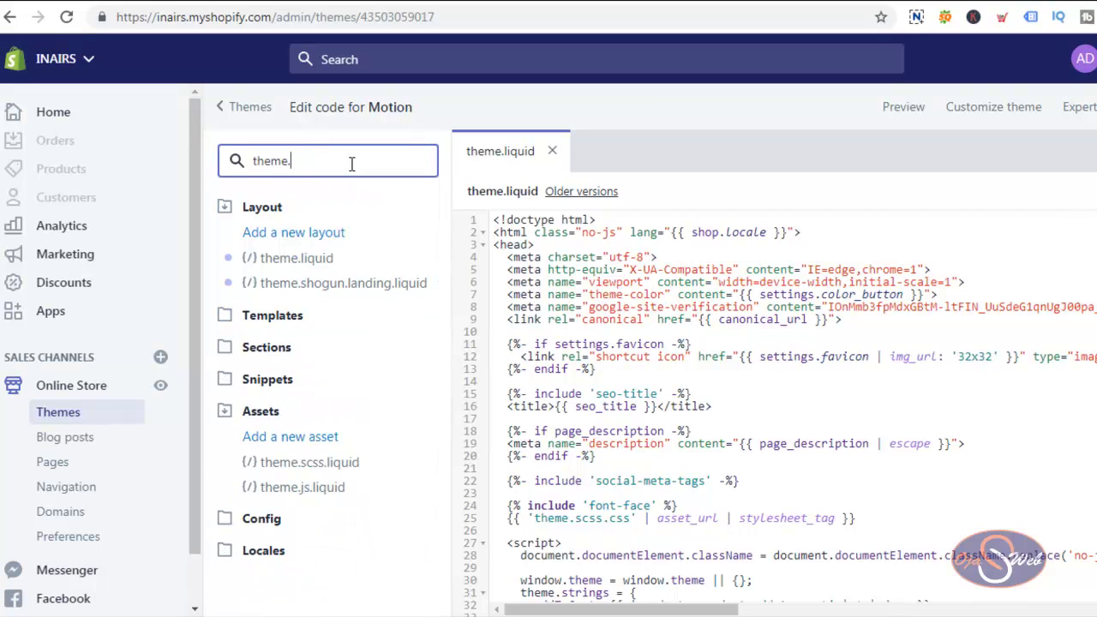
pyautogui.write('.liquid')
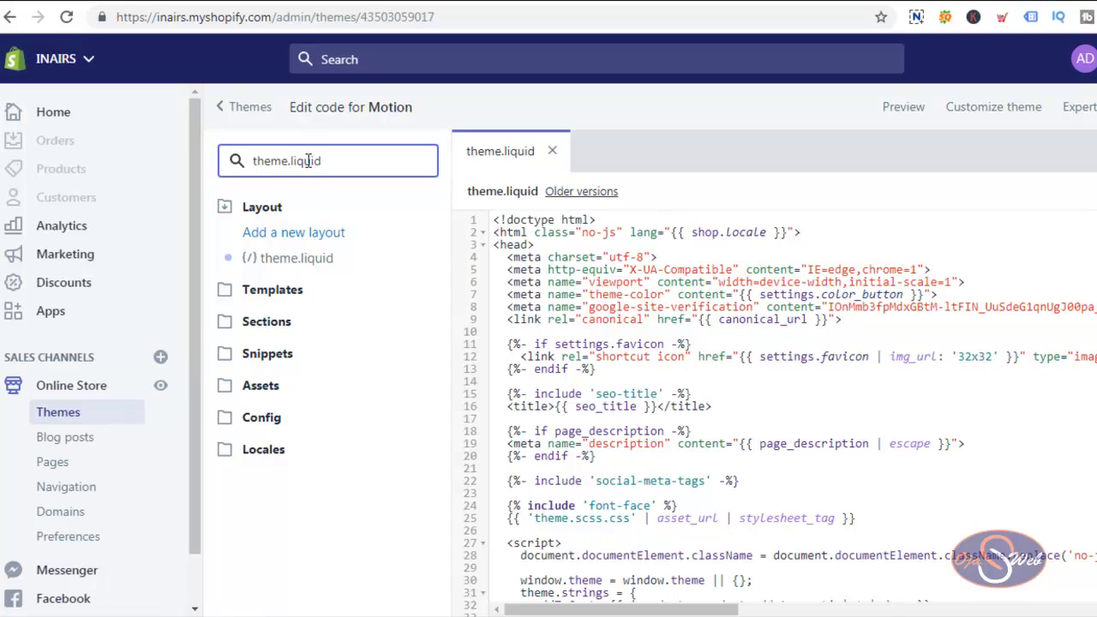
pyautogui.click(294, 259)
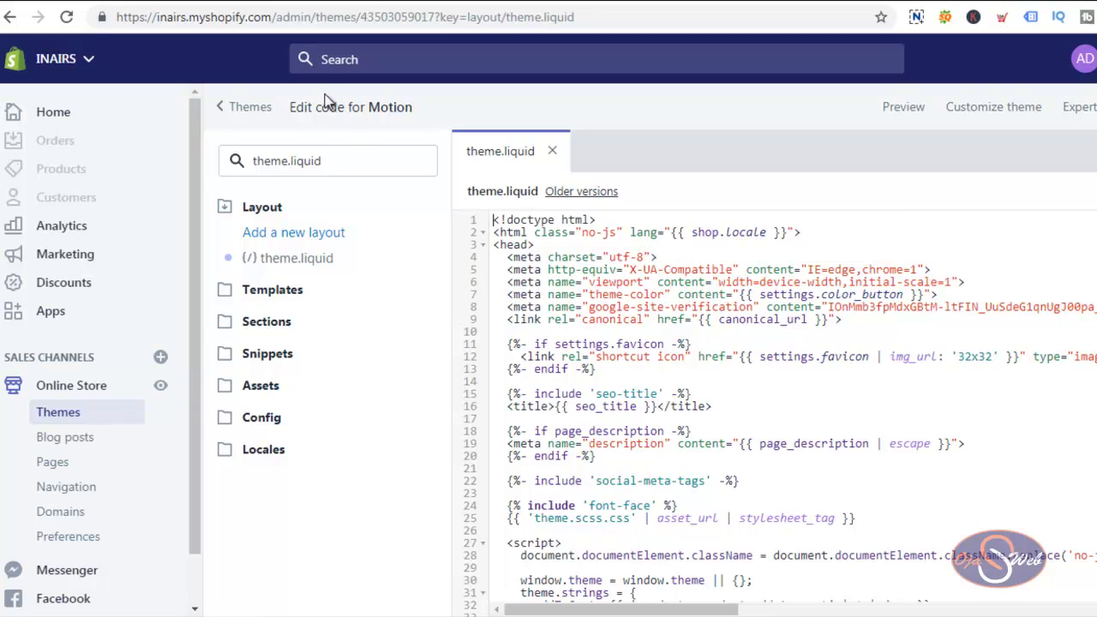
# Find '/head' in theme.liquid and add blank lines just above the closing </head> tag
pyautogui.click(330, 2)
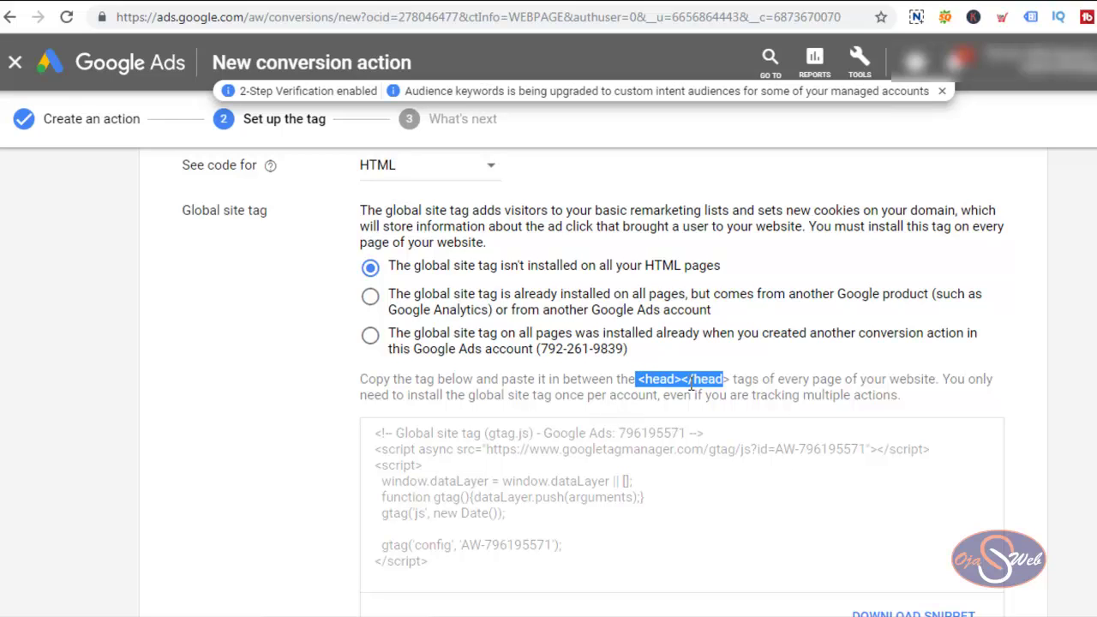
pyautogui.hotkey('ctrl', 'Tab')
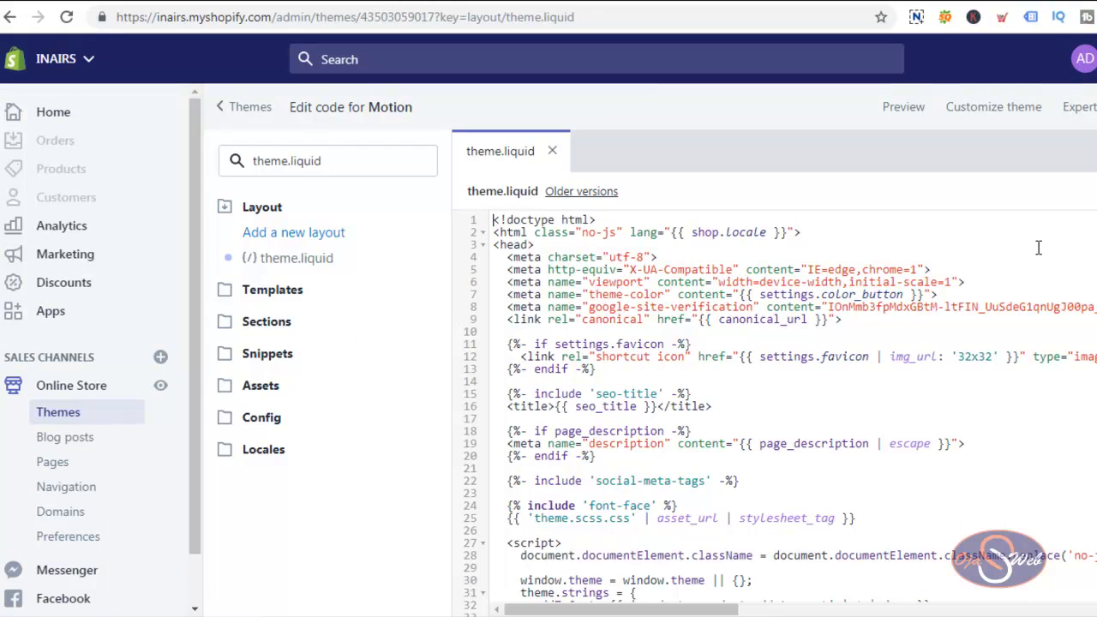
pyautogui.hotkey('ctrl', 'f')
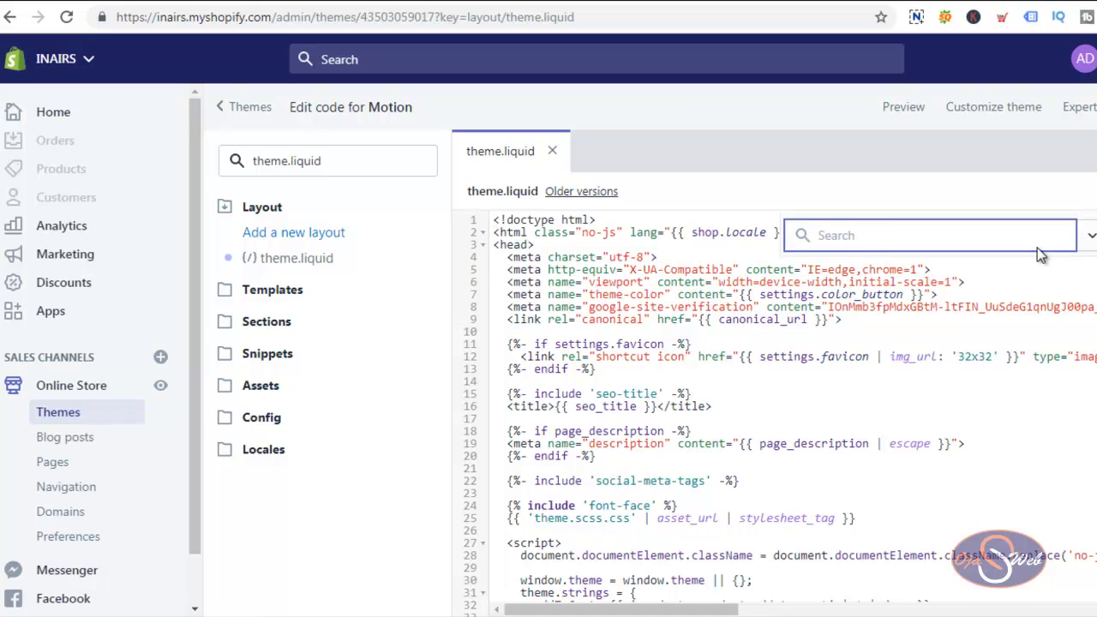
pyautogui.write('/head')
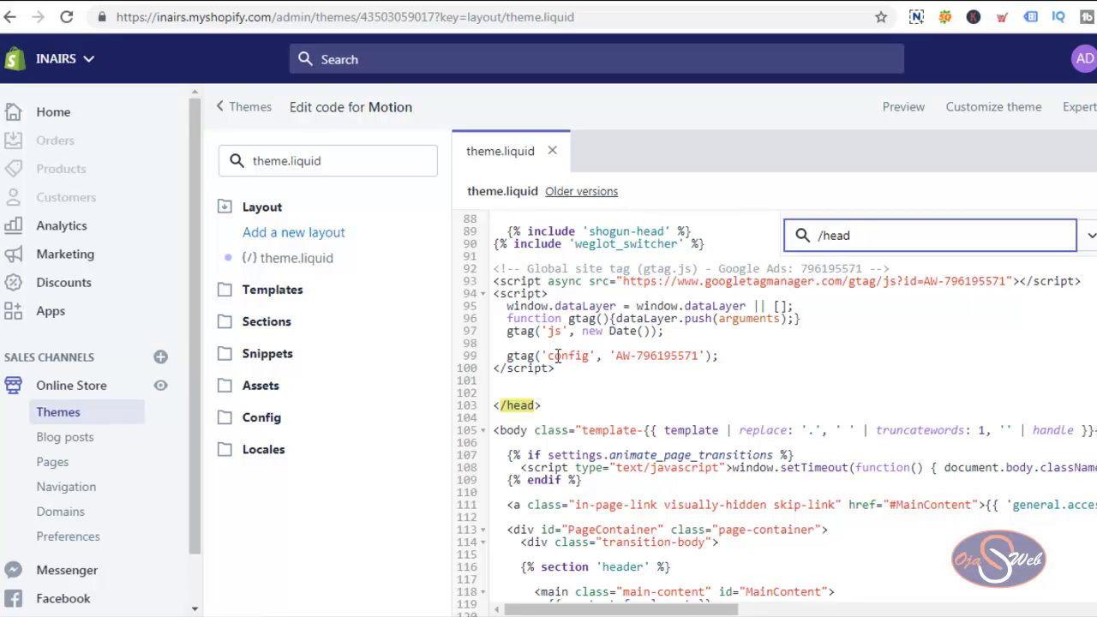
pyautogui.click(506, 383)
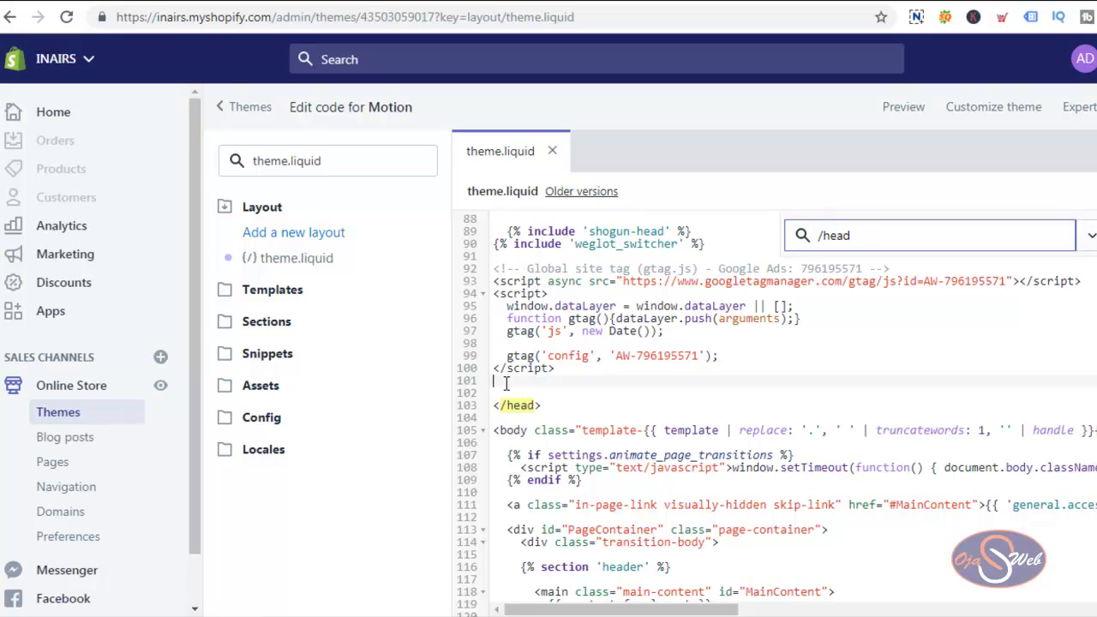
pyautogui.click(508, 391)
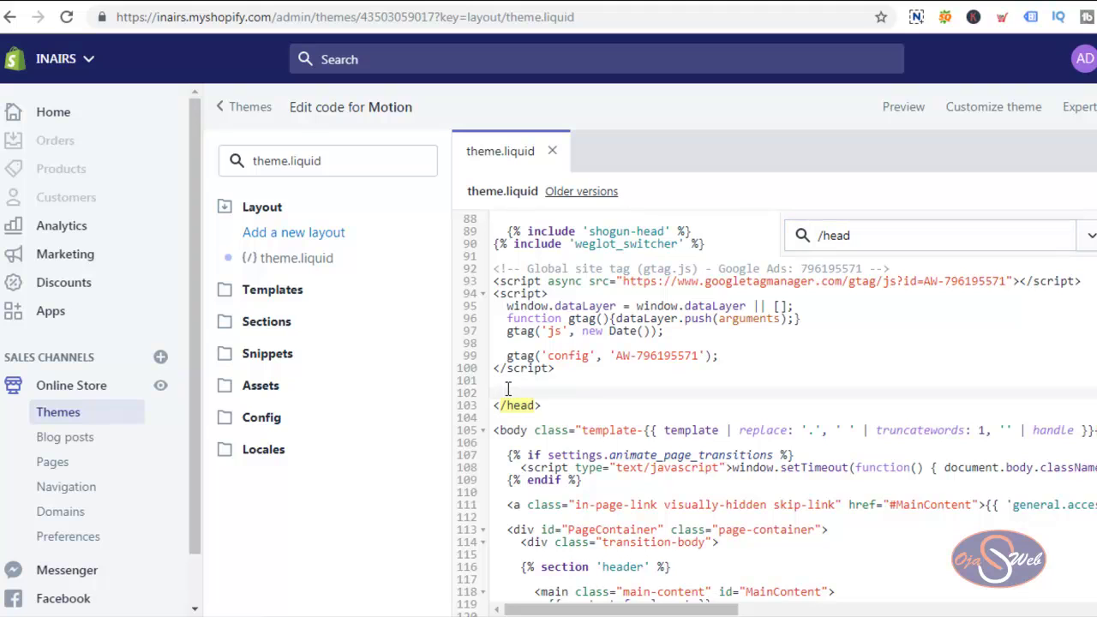
pyautogui.press('Return')
pyautogui.press('Up')
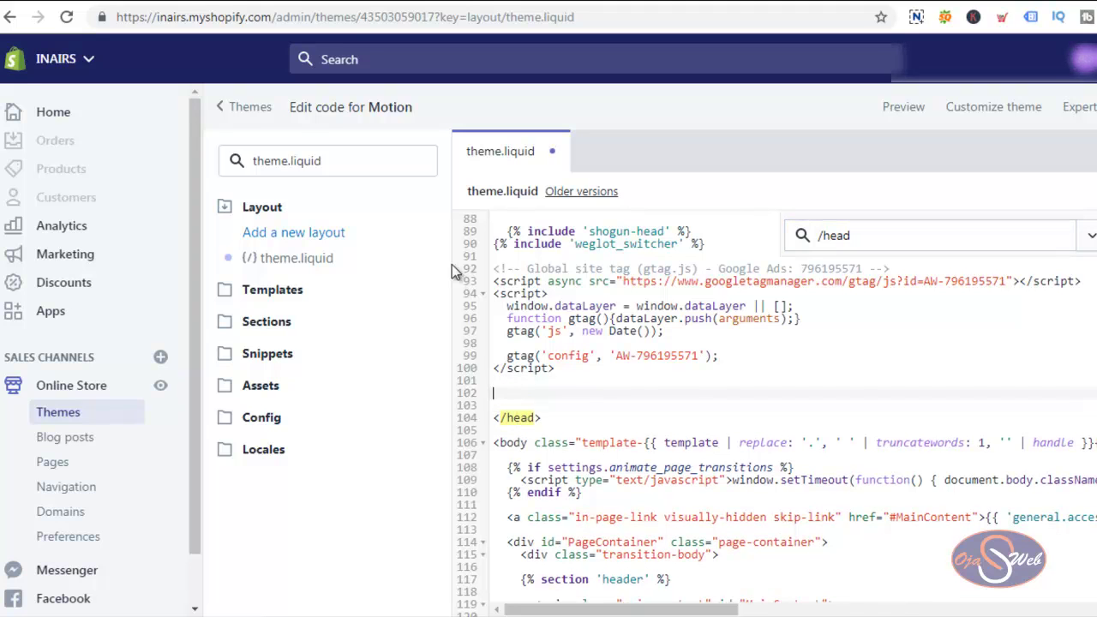
# Copy the global site tag from Google Ads, paste it above </head>, and save theme.liquid
pyautogui.hotkey('ctrl', 'Tab')
pyautogui.click(492, 480)
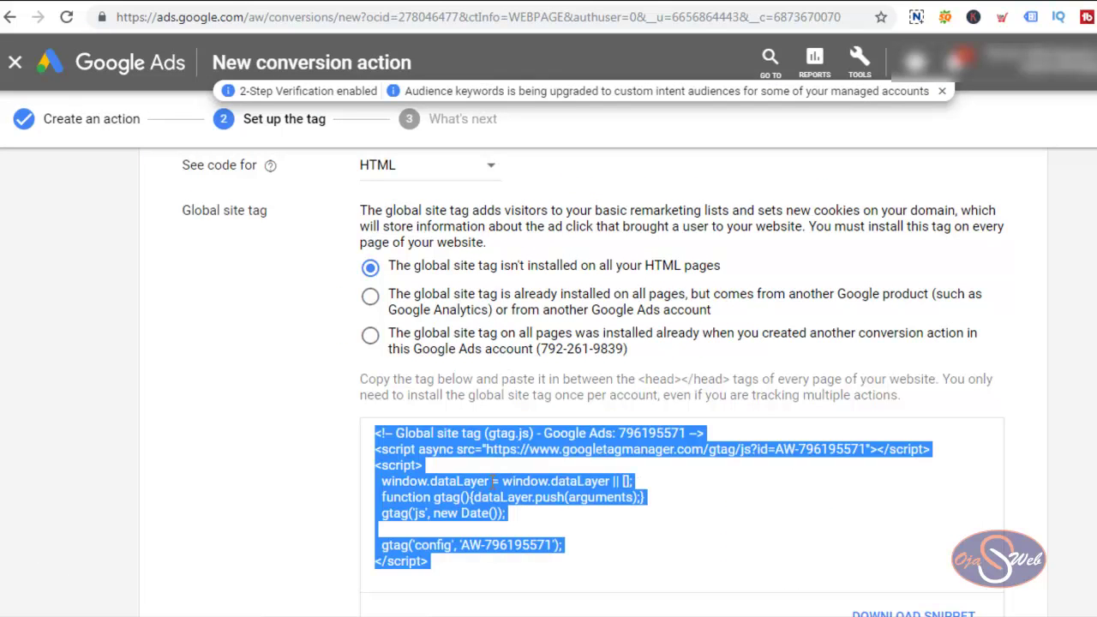
pyautogui.rightClick(493, 480)
pyautogui.click(521, 349)
pyautogui.hotkey('ctrl', 'Tab')
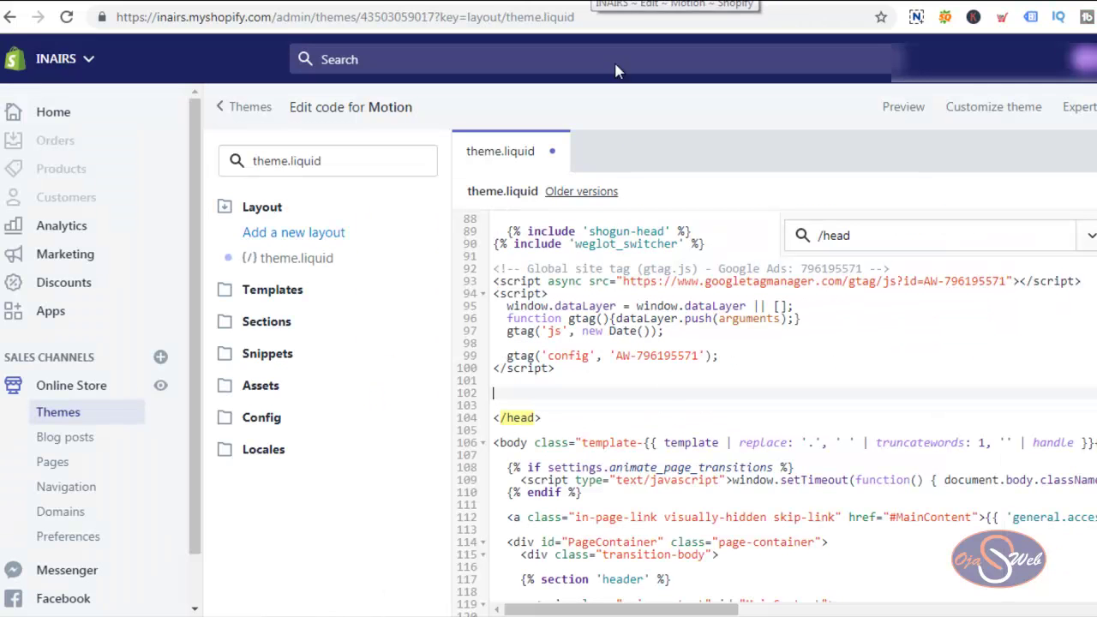
pyautogui.rightClick(576, 391)
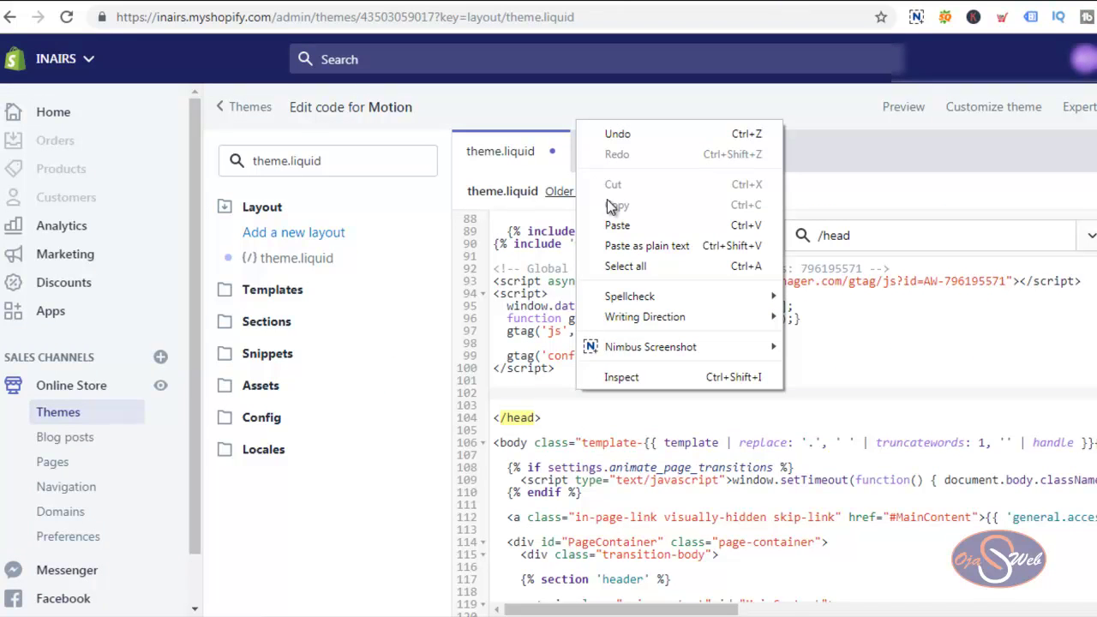
pyautogui.click(617, 224)
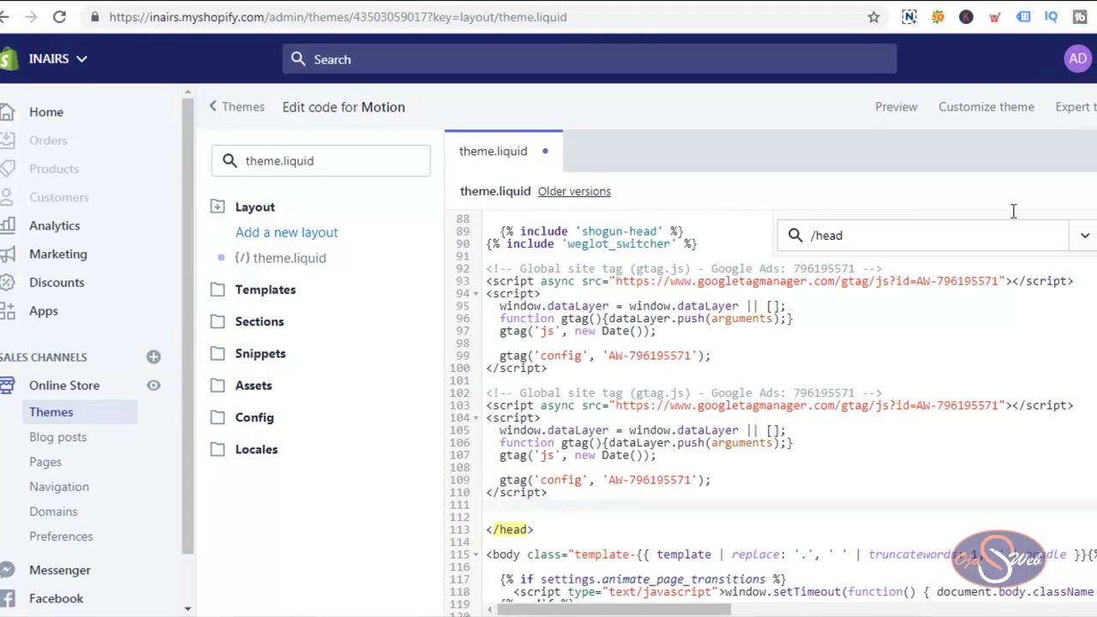
pyautogui.click(1075, 192)
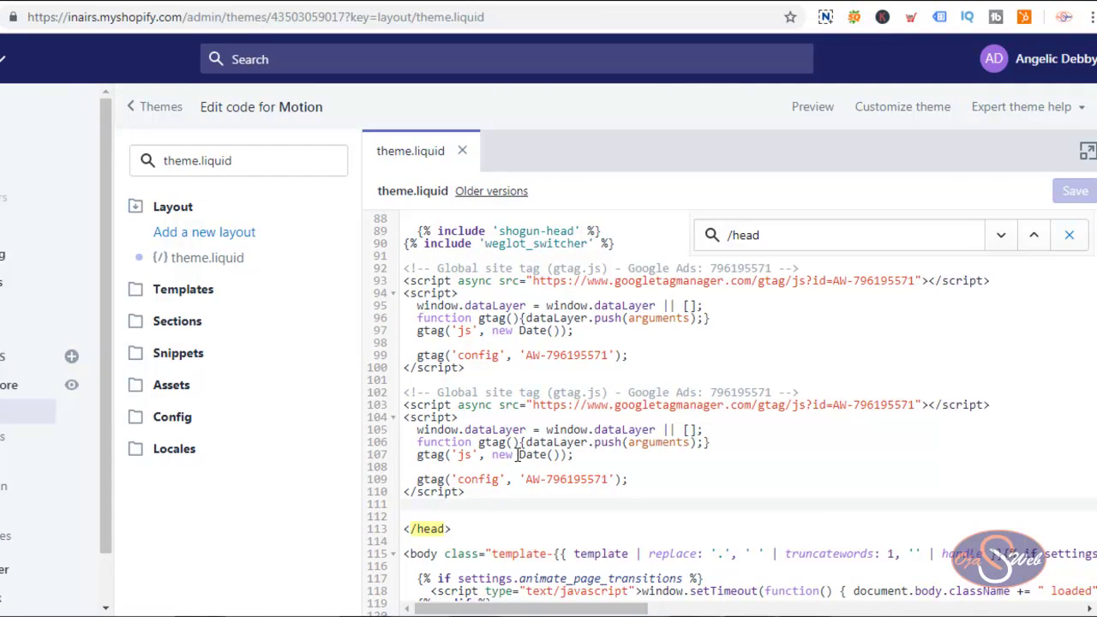
# Back on the Google Ads tag setup page, copy the page-load event snippet
pyautogui.hotkey('ctrl', 'Tab')
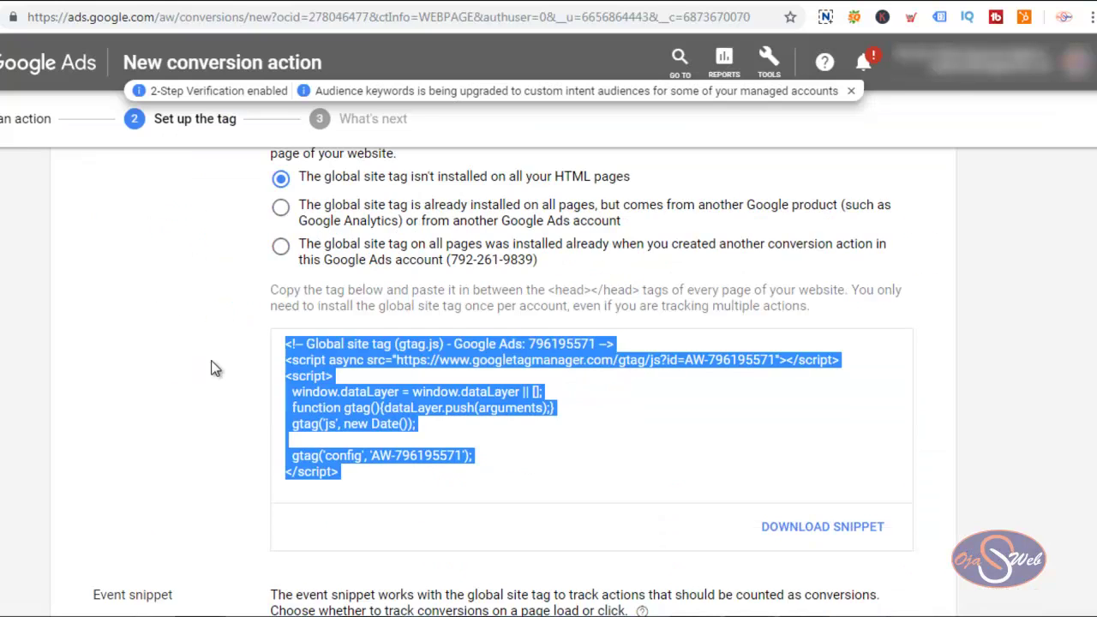
pyautogui.scroll(-1, 214, 369)
pyautogui.scroll(-3, 215, 368)
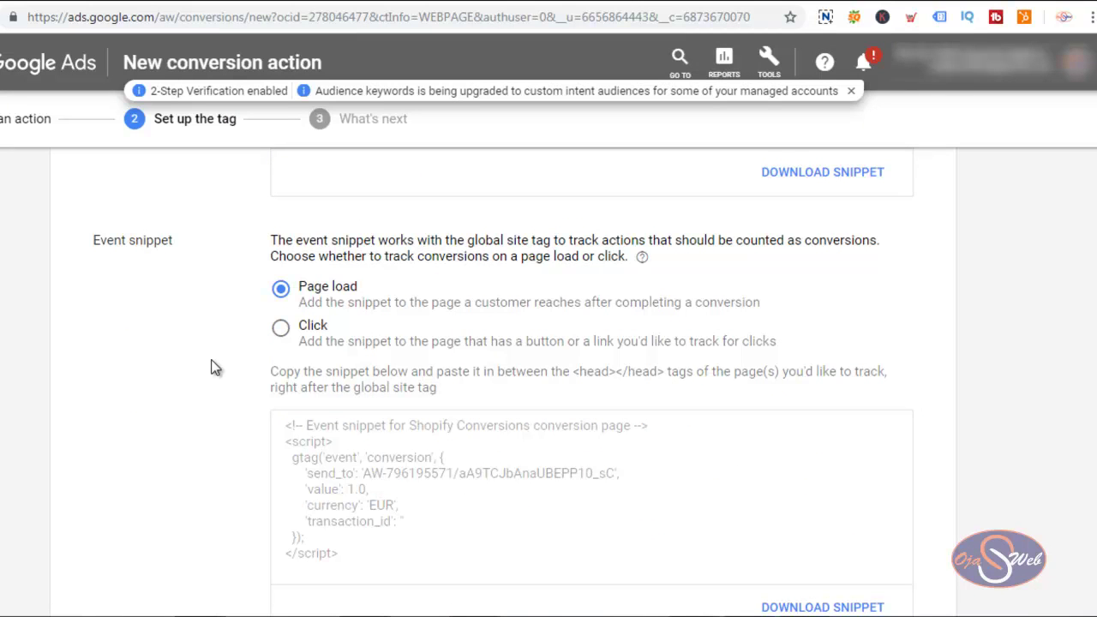
pyautogui.scroll(-1, 285, 305)
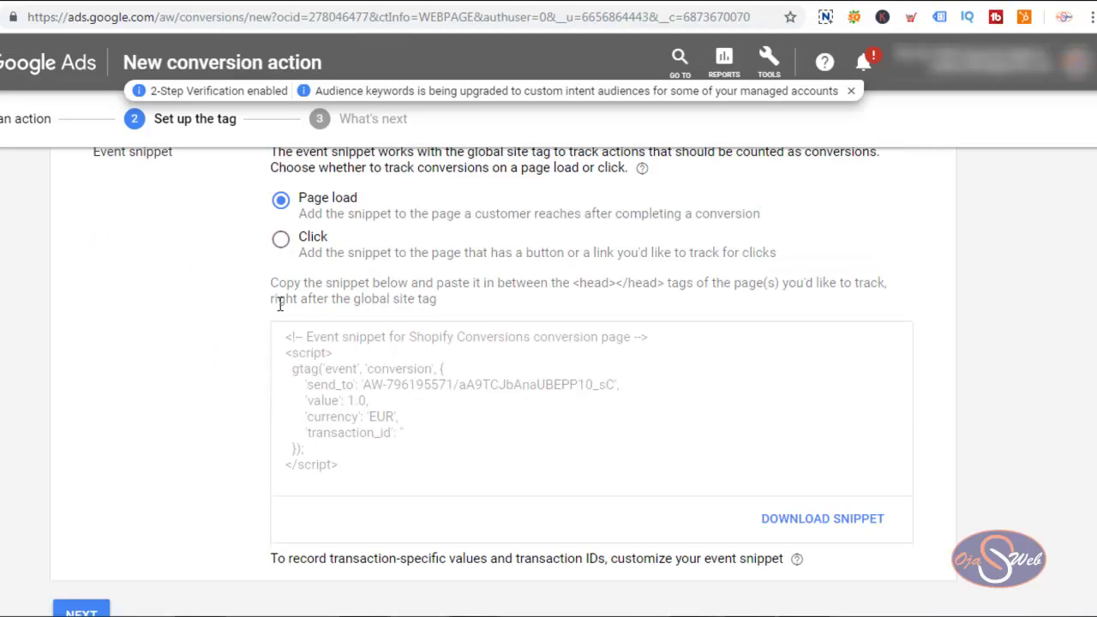
pyautogui.scroll(1, 411, 207)
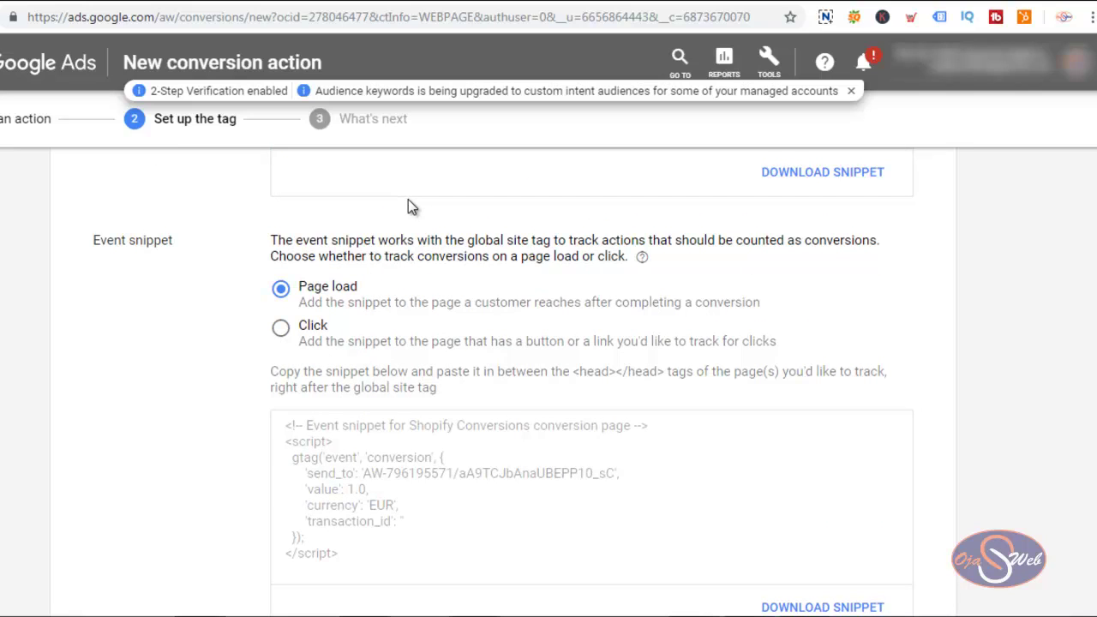
pyautogui.scroll(-1, 412, 207)
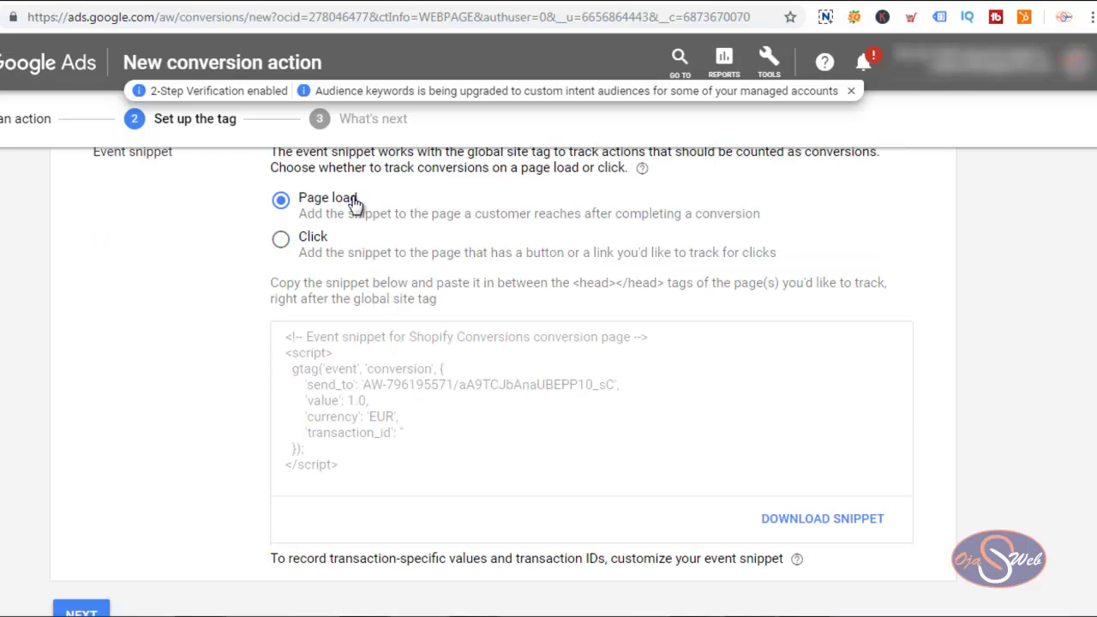
pyautogui.click(339, 393)
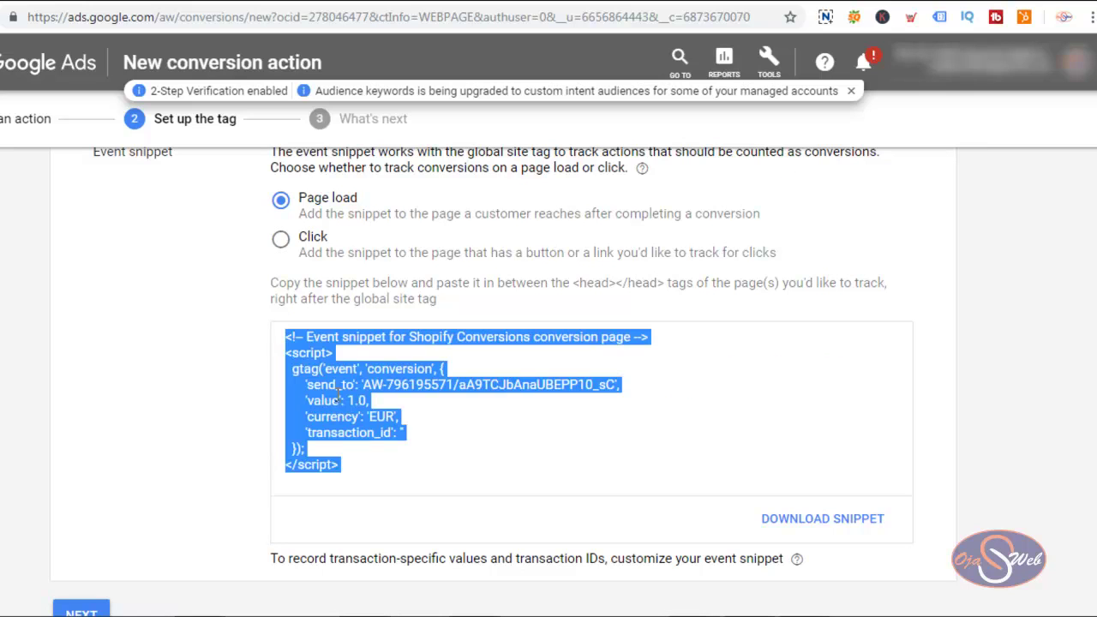
pyautogui.rightClick(321, 371)
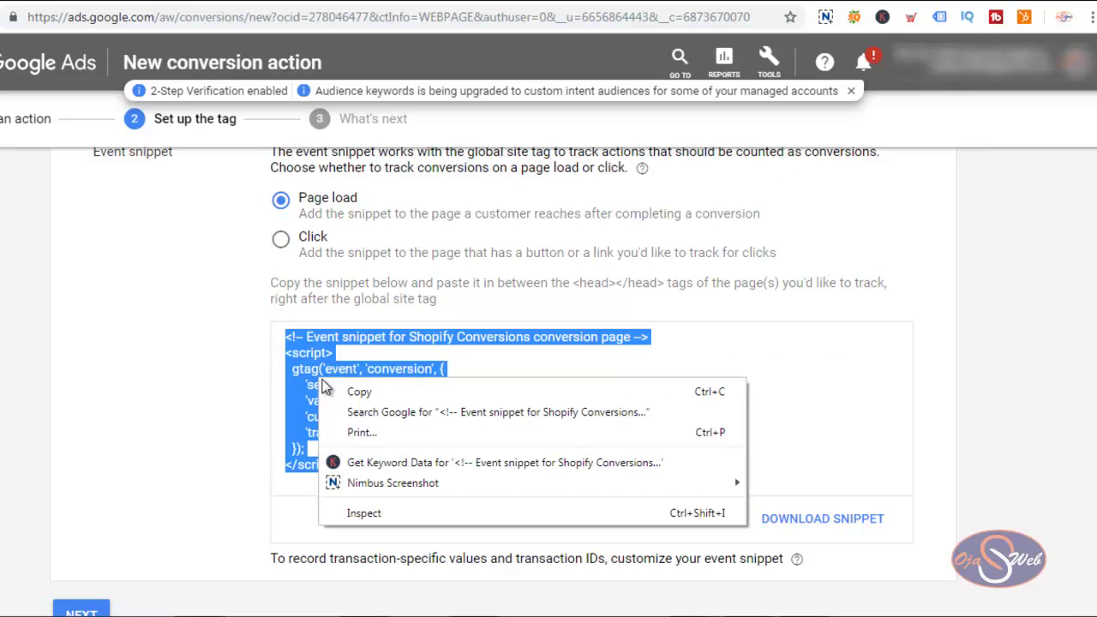
pyautogui.click(358, 393)
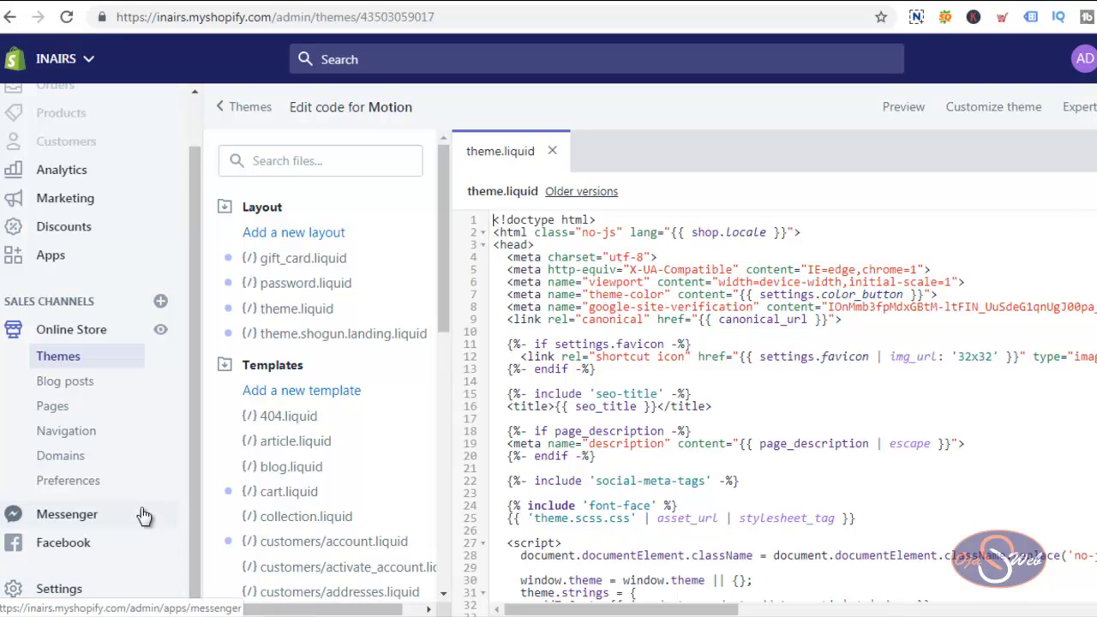
# Go to Shopify Settings > Checkout and bring Additional scripts, holding the Hotjar code, into view
pyautogui.click(43, 589)
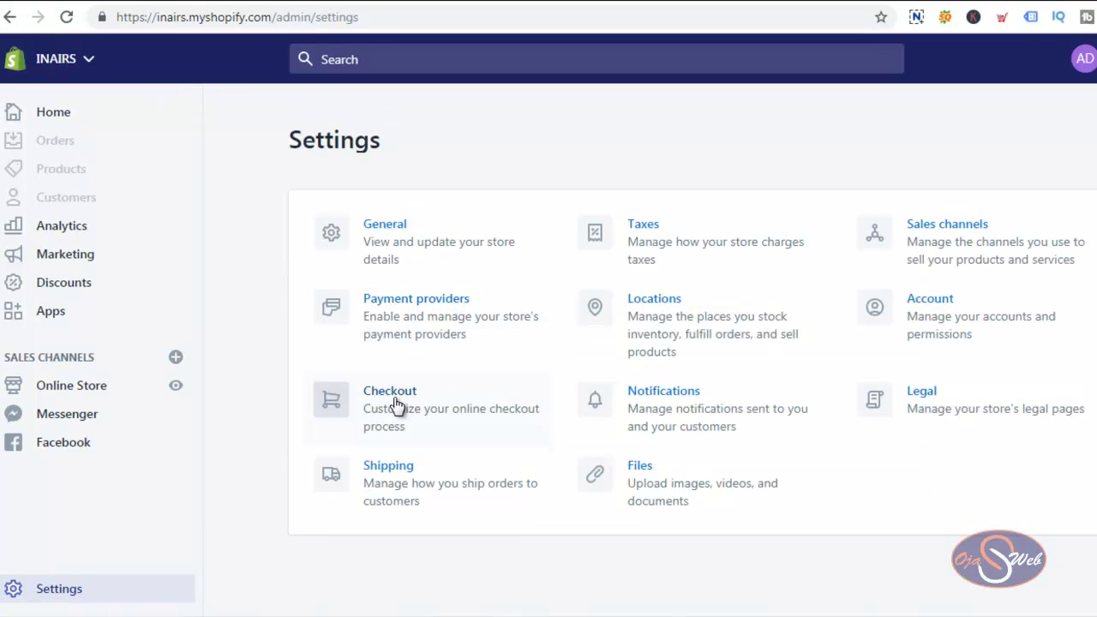
pyautogui.click(391, 399)
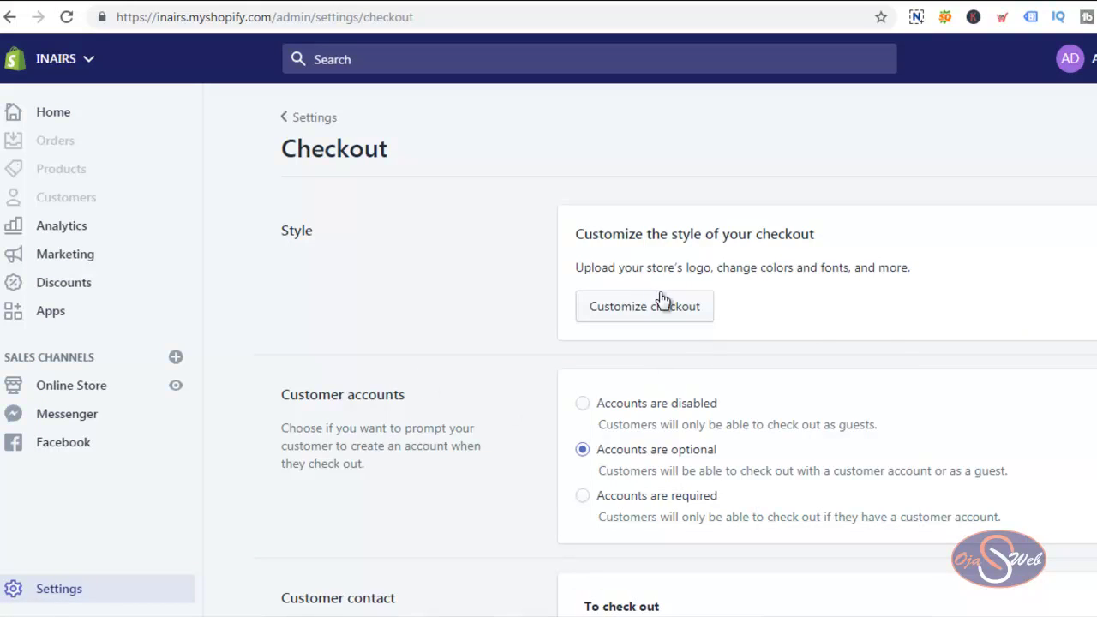
pyautogui.scroll(-4, 898, 337)
pyautogui.scroll(-8, 899, 335)
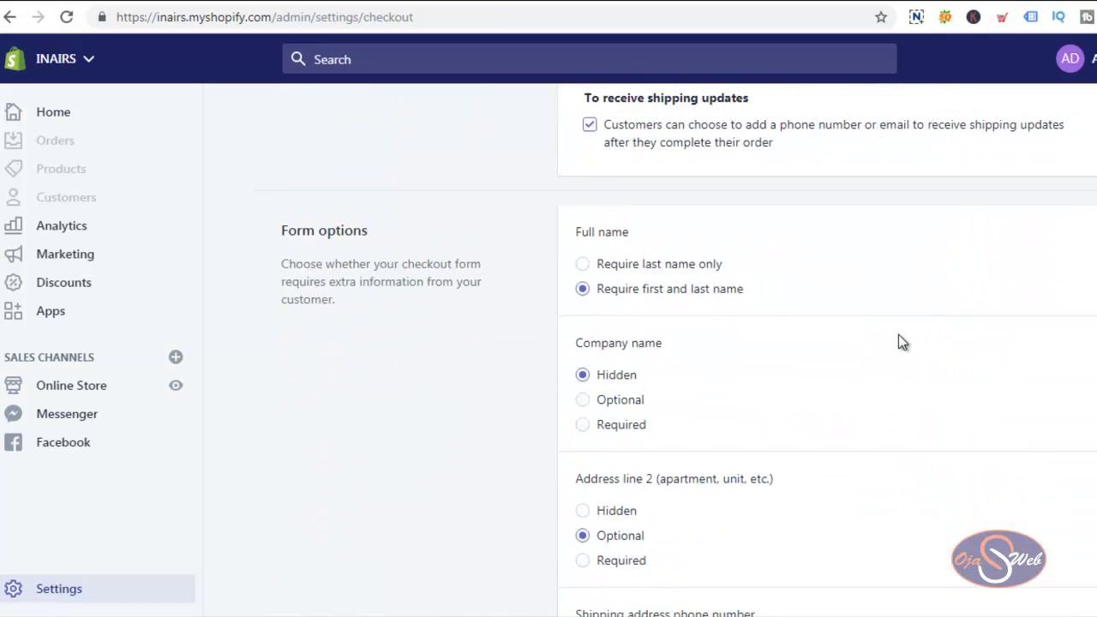
pyautogui.scroll(-8, 900, 335)
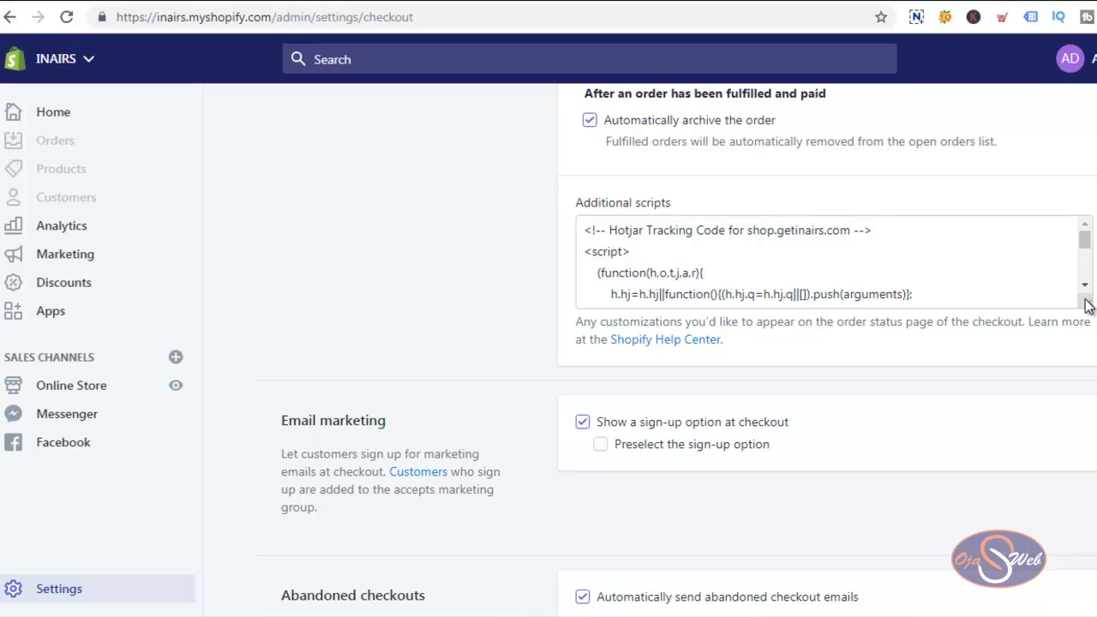
# Paste the Google Ads event snippet after the Hotjar script in Additional scripts and save checkout settings
pyautogui.moveTo(1089, 303); pyautogui.dragTo(1092, 577)
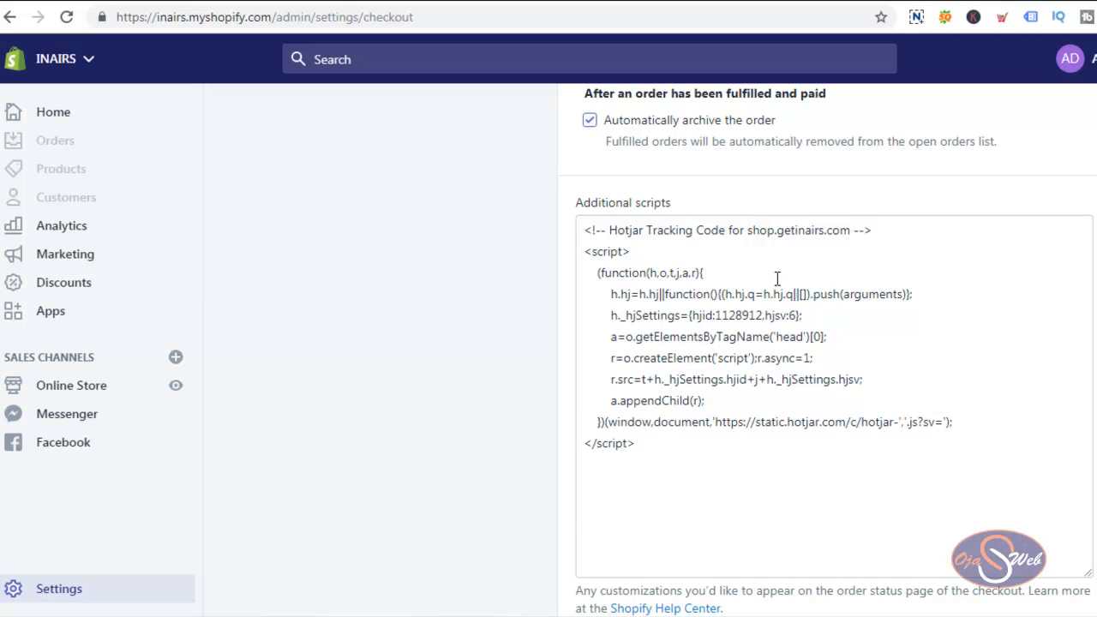
pyautogui.click(697, 520)
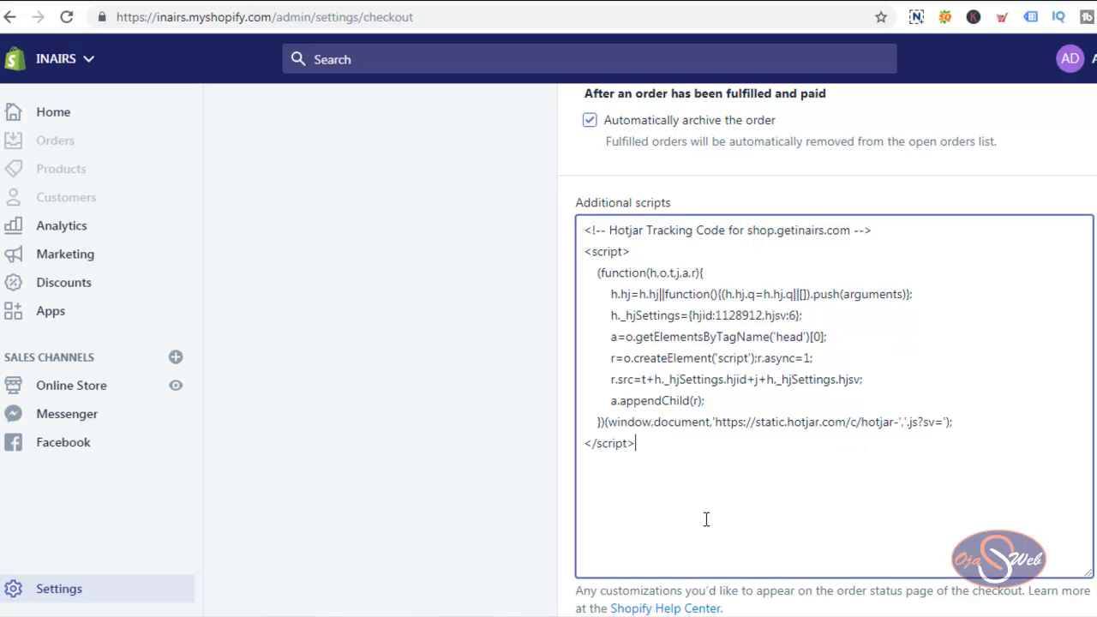
pyautogui.press('Return')
pyautogui.press('Return')
pyautogui.press('Return')
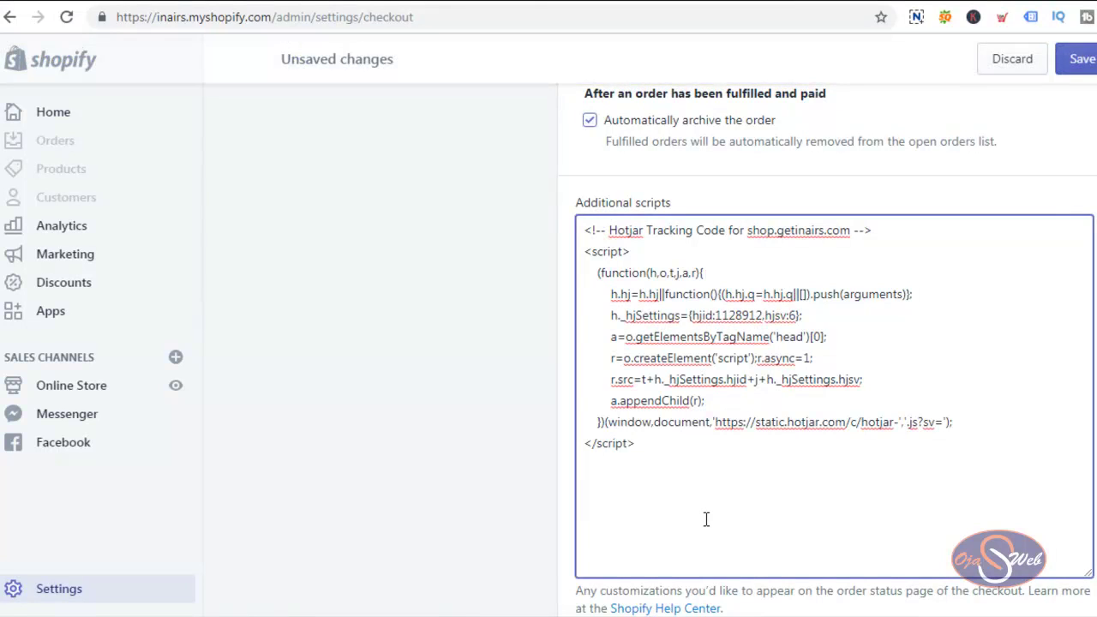
pyautogui.hotkey('ctrl', 'v')
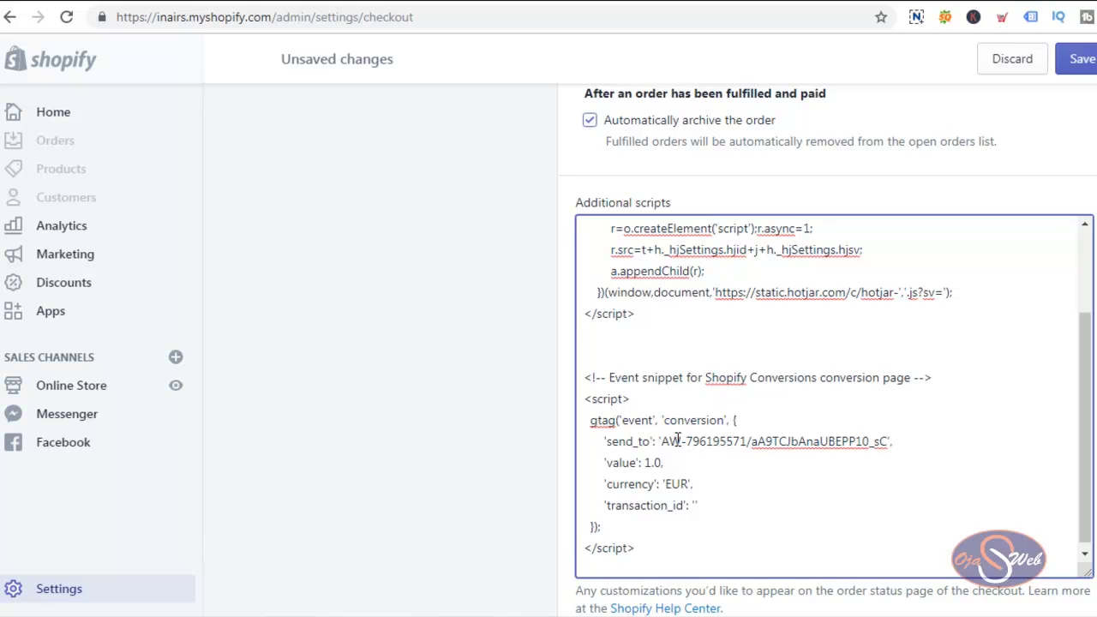
pyautogui.click(1080, 60)
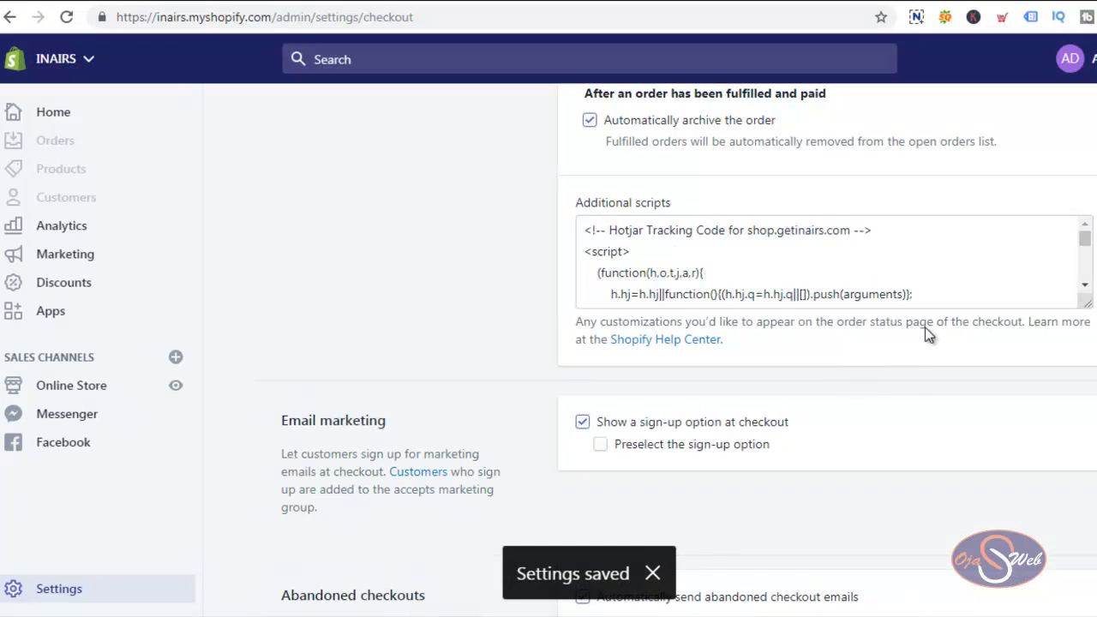
pyautogui.moveTo(1087, 303); pyautogui.dragTo(1090, 616)
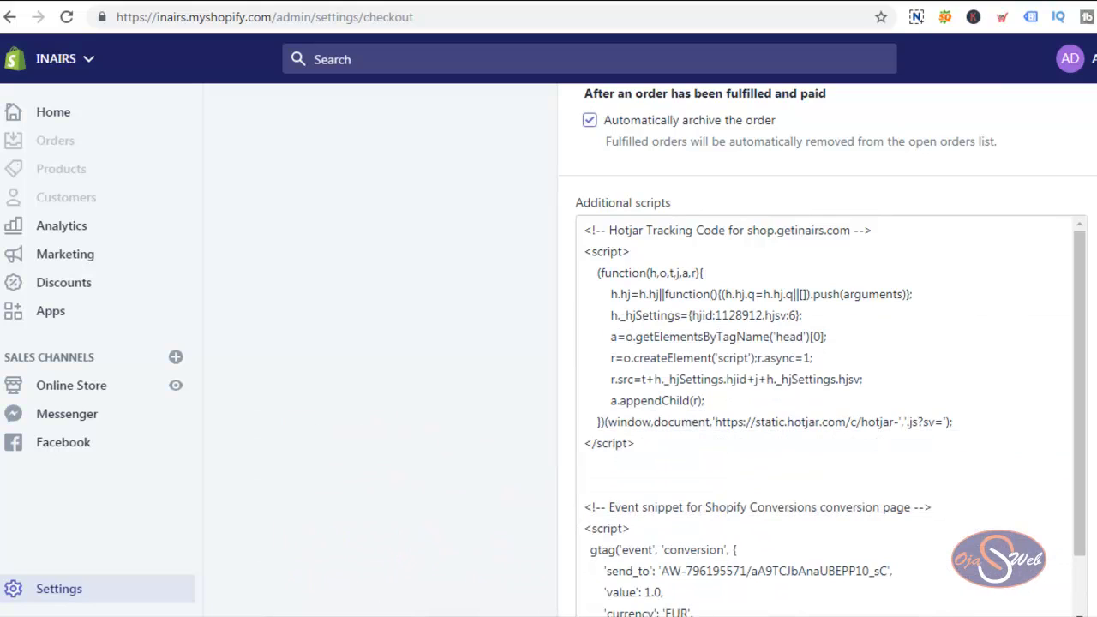
# Replace 'value': 1.0, in the checkout snippet with the Notepad line 'value': {{ checkout.subtotal_price | money_without_currency }}, and save
pyautogui.scroll(-1, 970, 509)
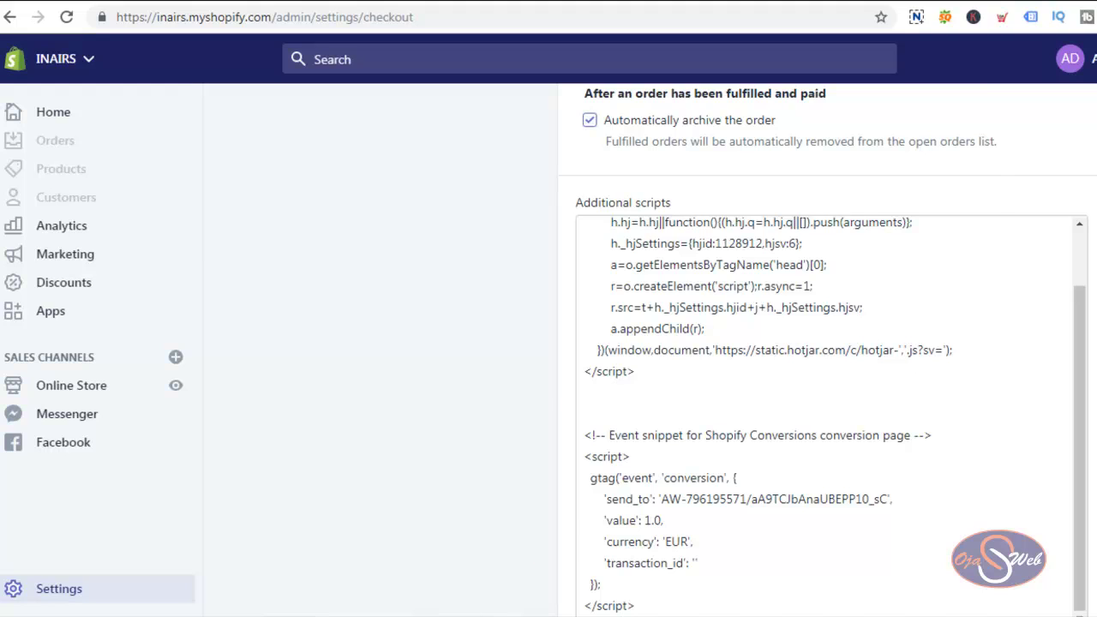
pyautogui.hotkey('alt', 'Tab')
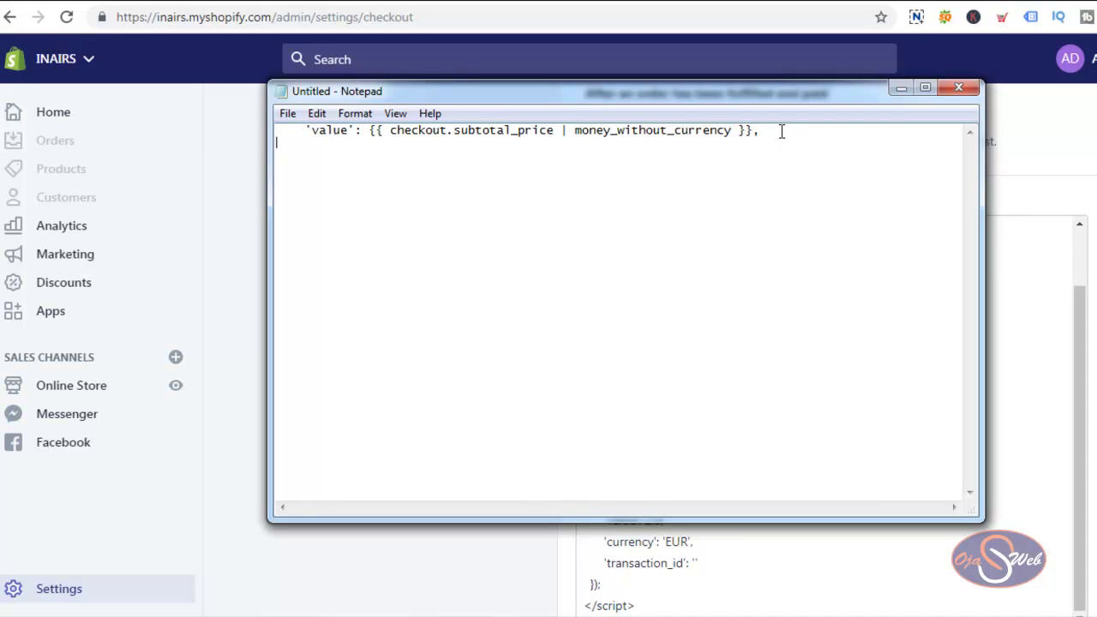
pyautogui.moveTo(782, 131); pyautogui.dragTo(295, 130)
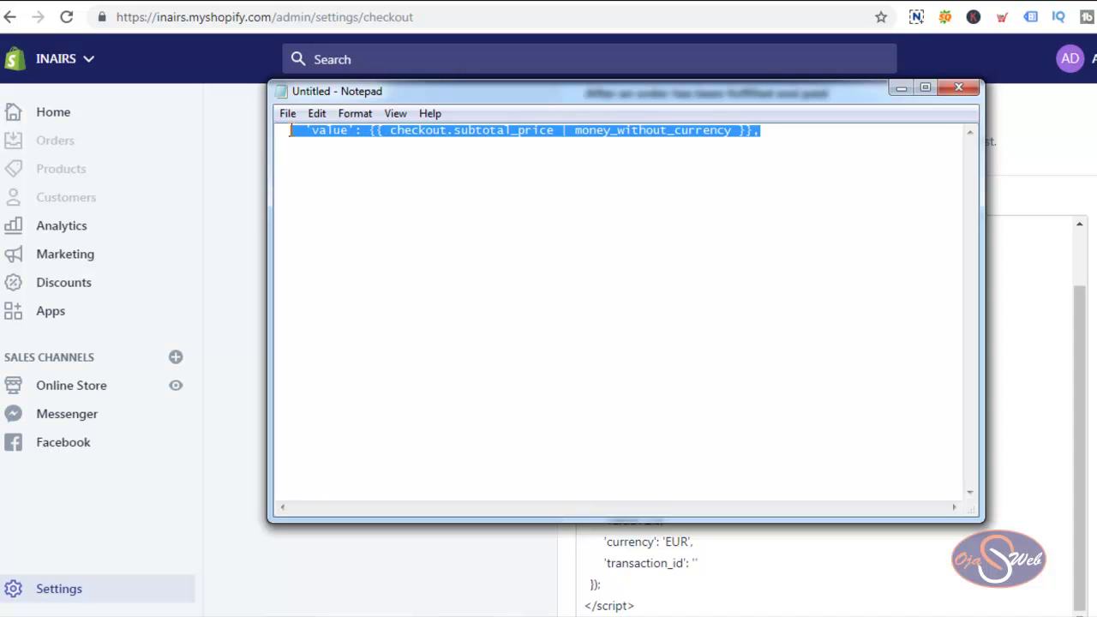
pyautogui.rightClick(348, 129)
pyautogui.click(384, 181)
pyautogui.click(1093, 452)
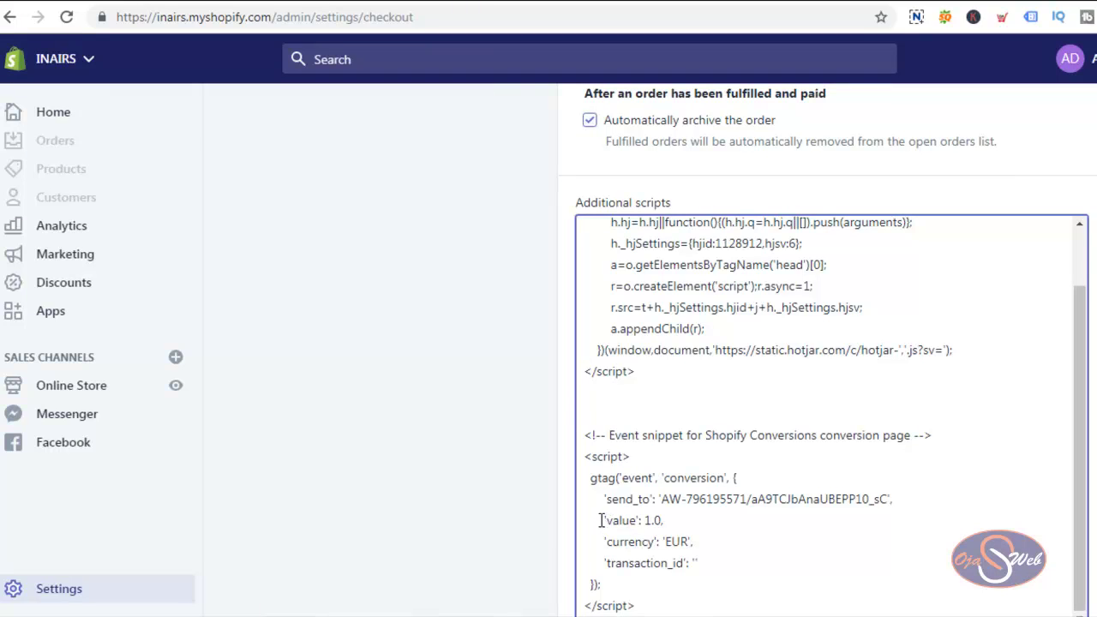
pyautogui.moveTo(603, 519); pyautogui.dragTo(673, 520)
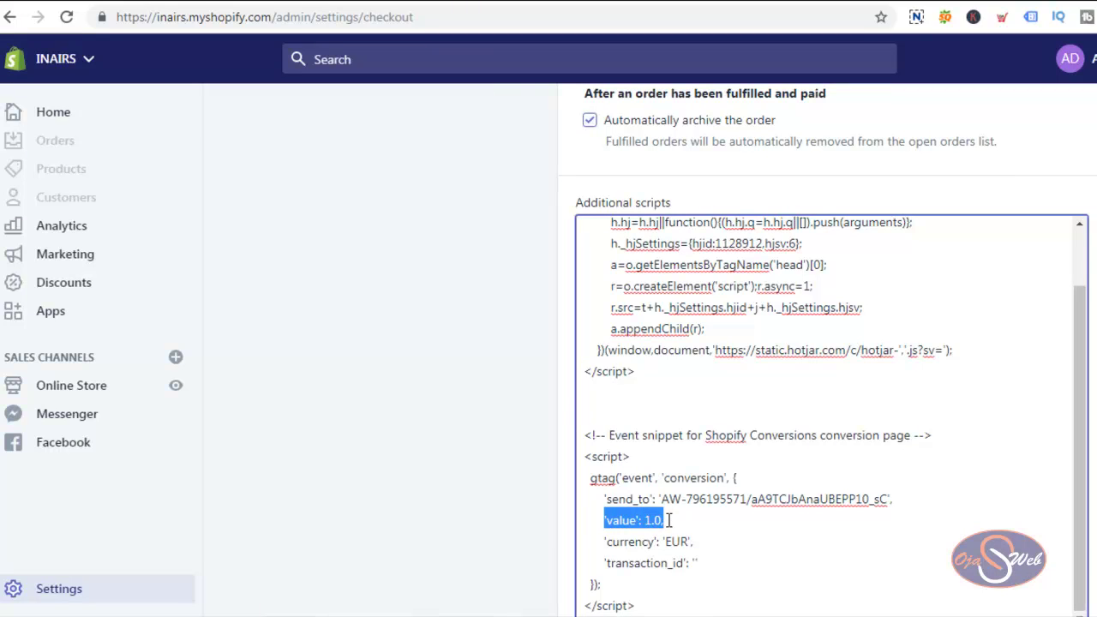
pyautogui.hotkey('ctrl', 'v')
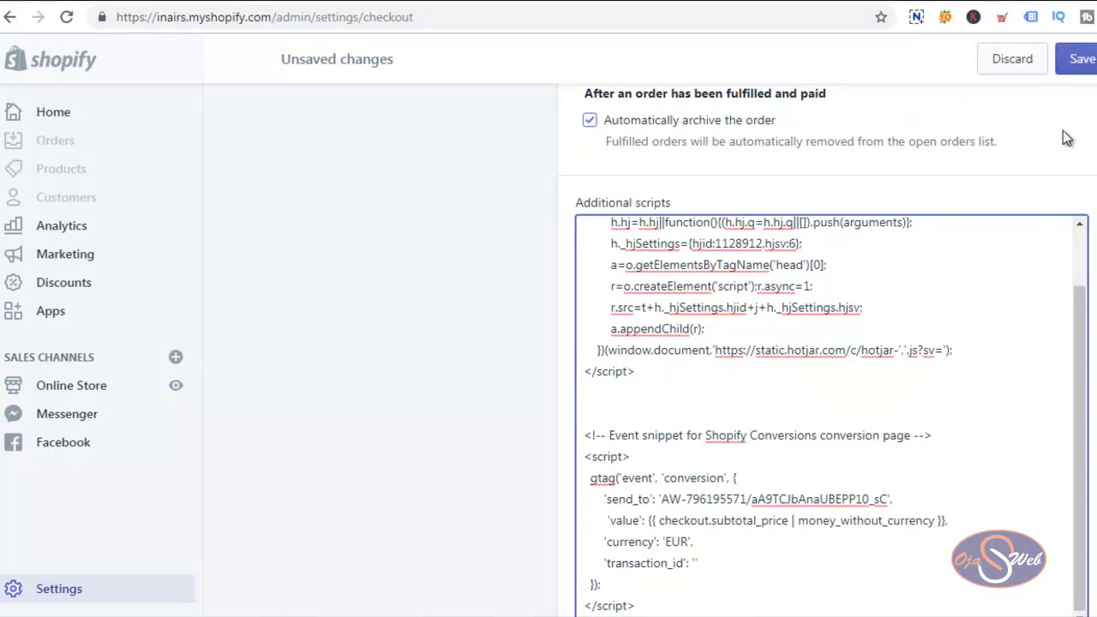
pyautogui.click(1082, 60)
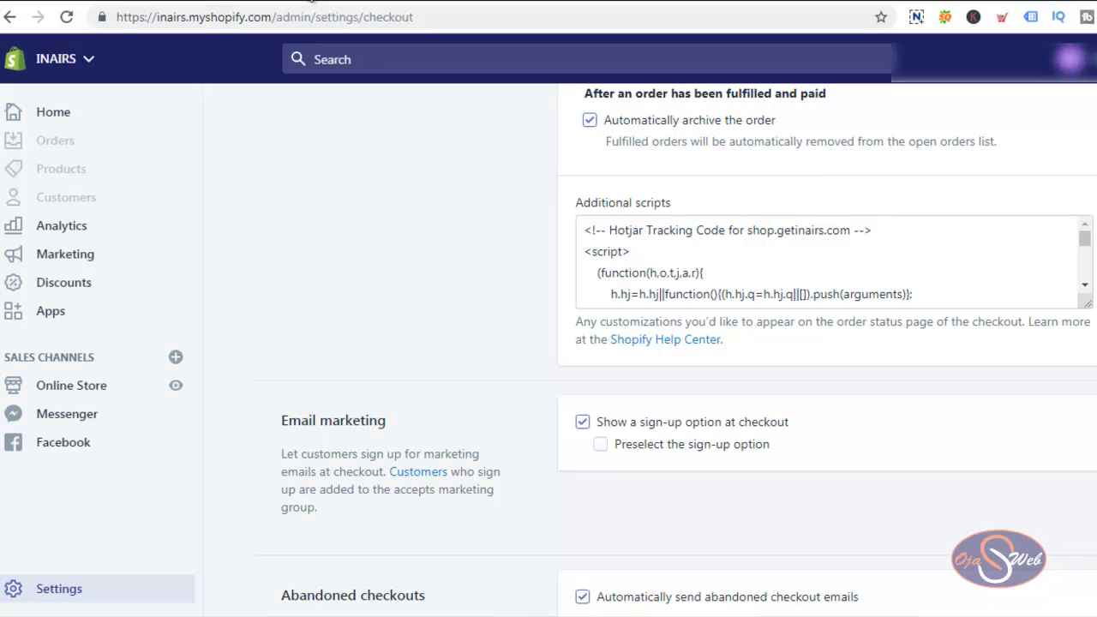
# Finish the Shopify Conversions setup so it is listed as an unverified website Purchase/Sale action
pyautogui.click(311, 3)
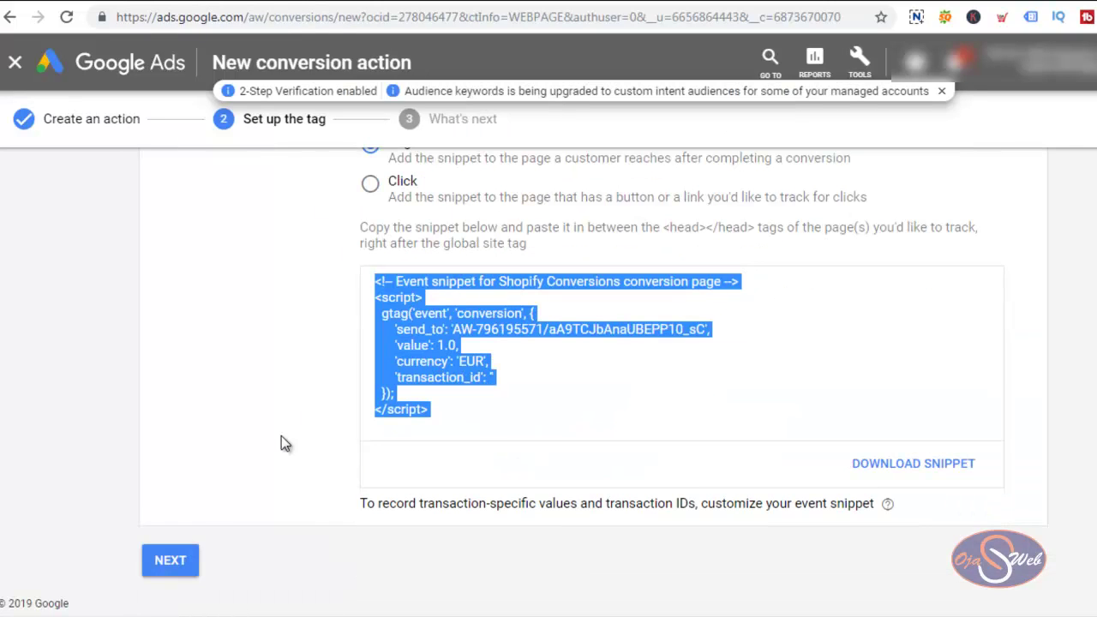
pyautogui.click(174, 562)
pyautogui.click(179, 447)
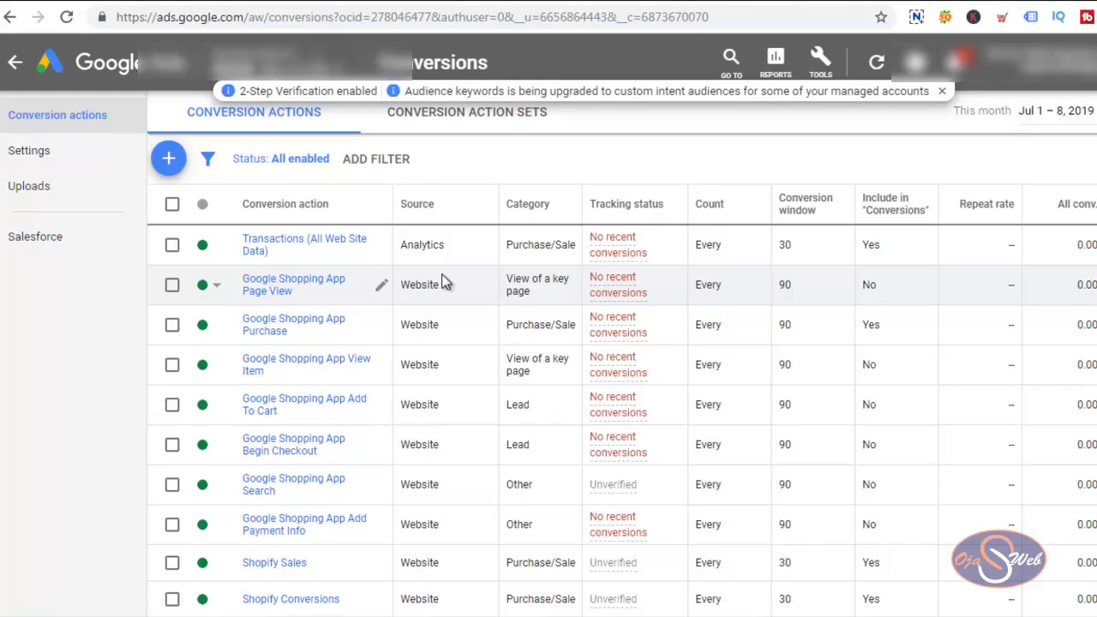
pyautogui.scroll(-3, 551, 395)
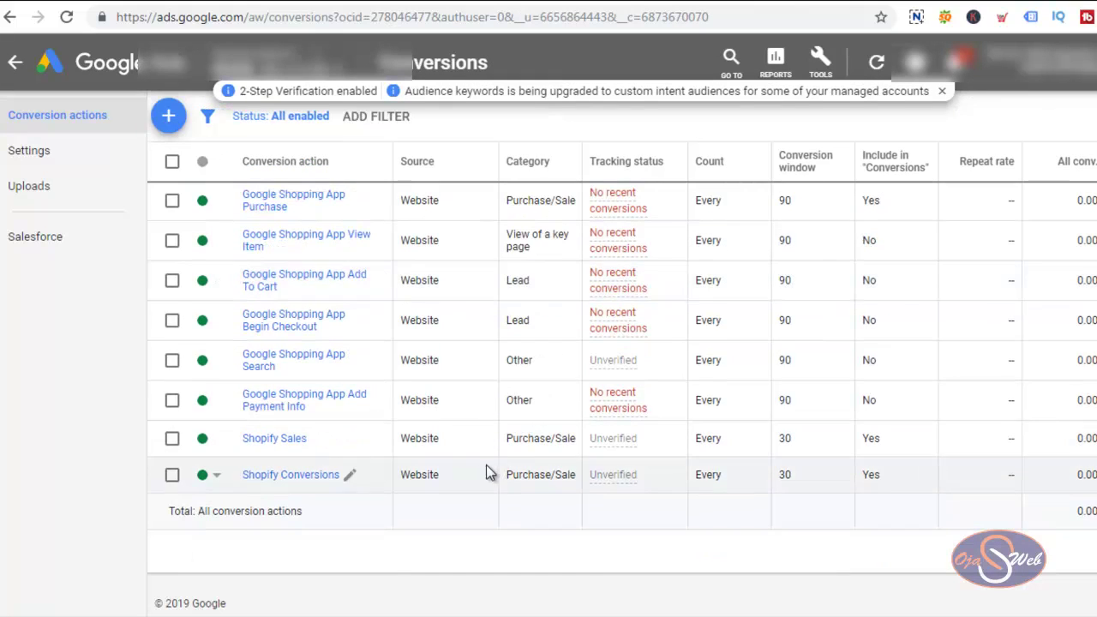